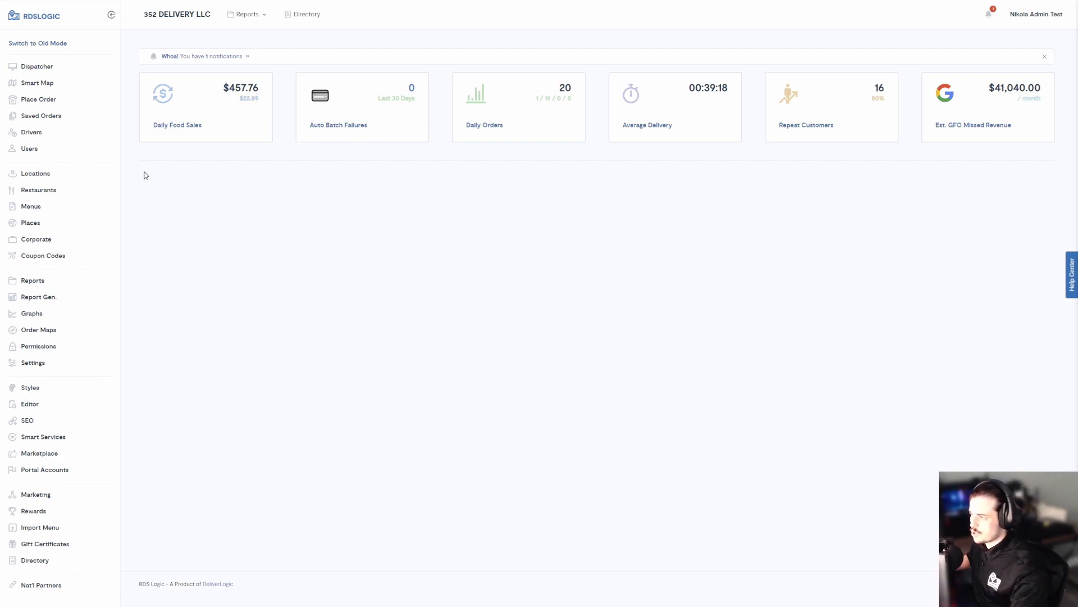
Step: Go to Drivers, switch to the Manage tab, and scroll down to the blank Add Driver form
click(49, 133)
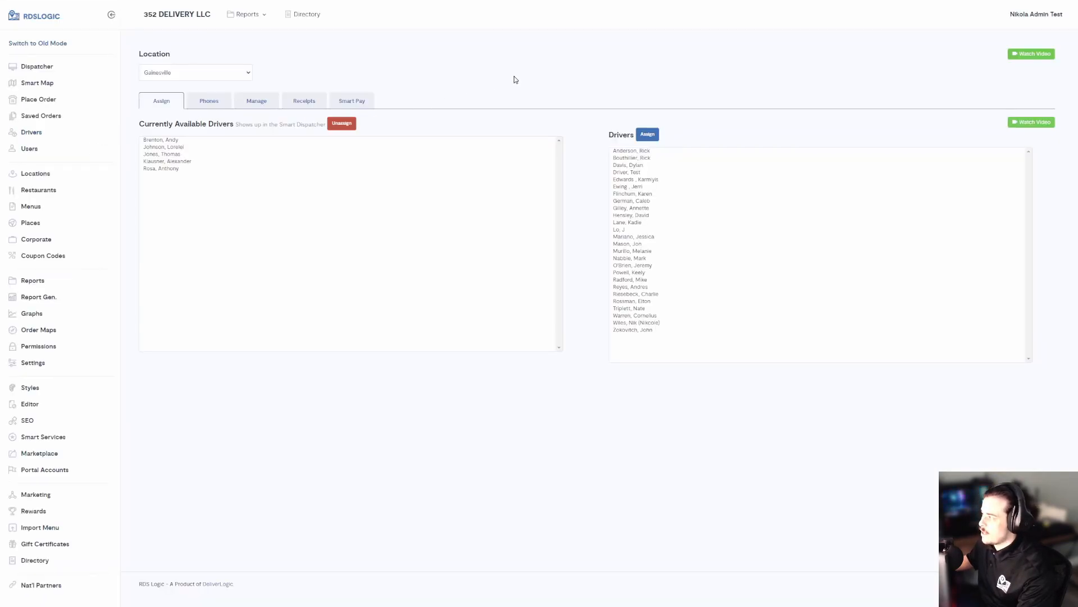
click(257, 107)
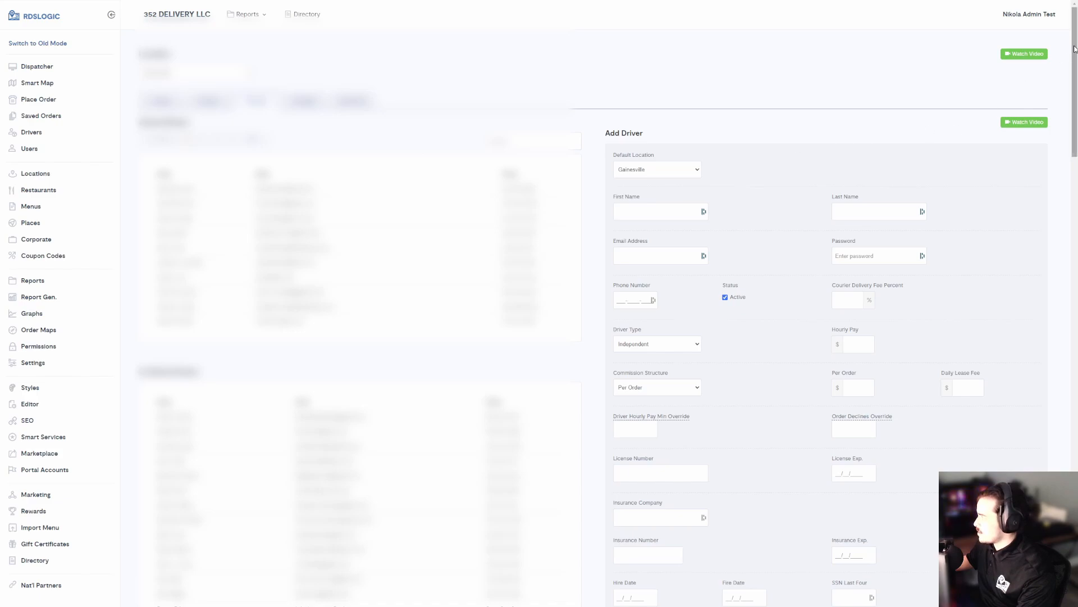
drag(1075, 49, 1076, 70)
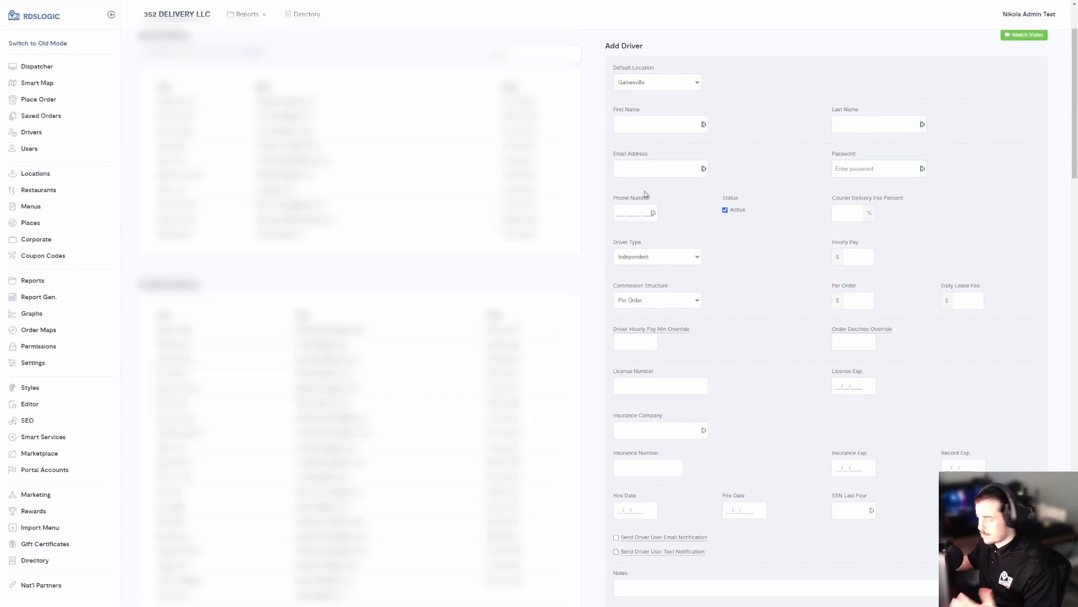
Step: Enter Test as the first name and Driver DL as the last name
click(674, 131)
key(Escape)
text(Test)
key(Tab)
text(Te)
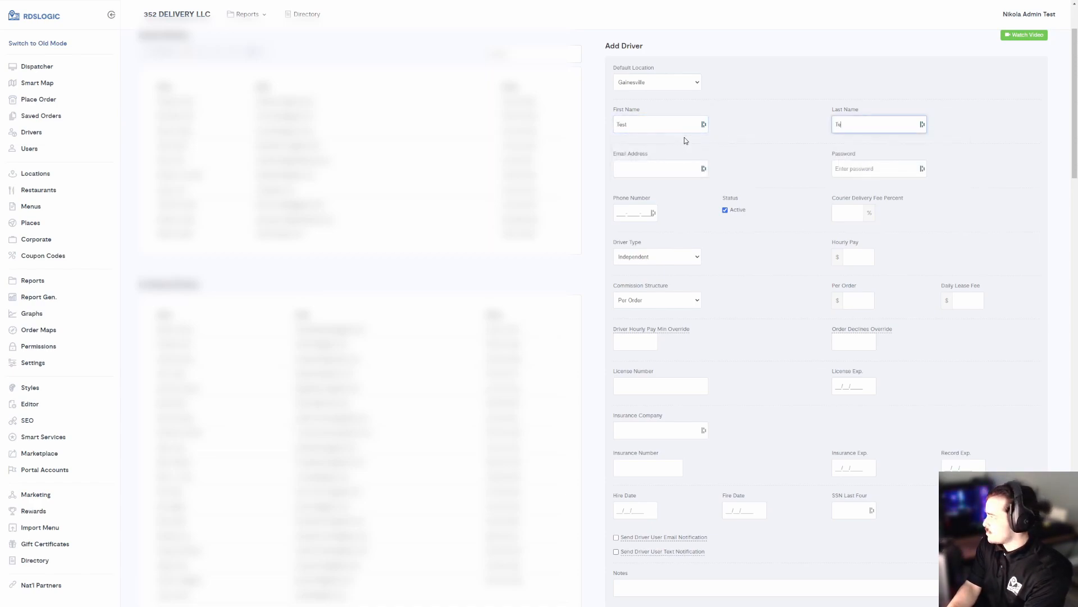
text(st)
key(ctrl+a)
text(Driver D)
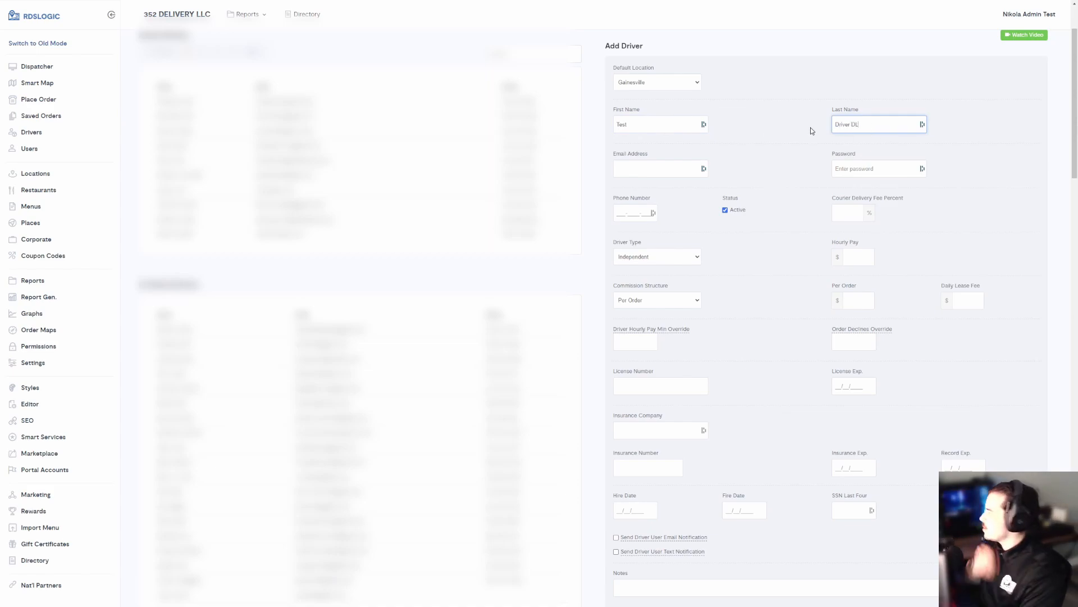
Step: Fill the e-mail and password from a saved login, retype the password, and enter the phone number
click(670, 163)
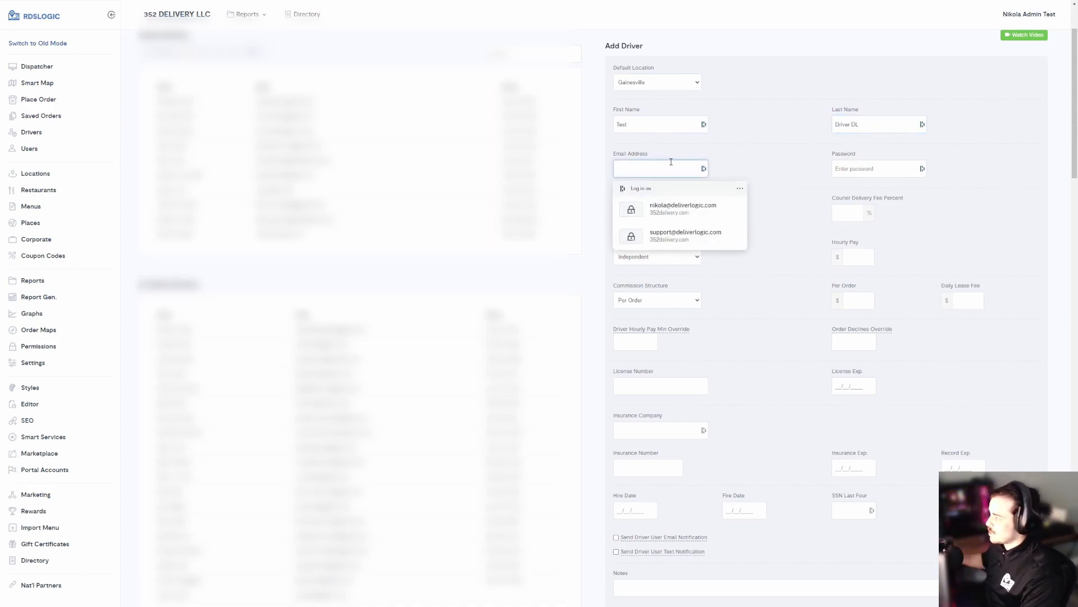
click(702, 211)
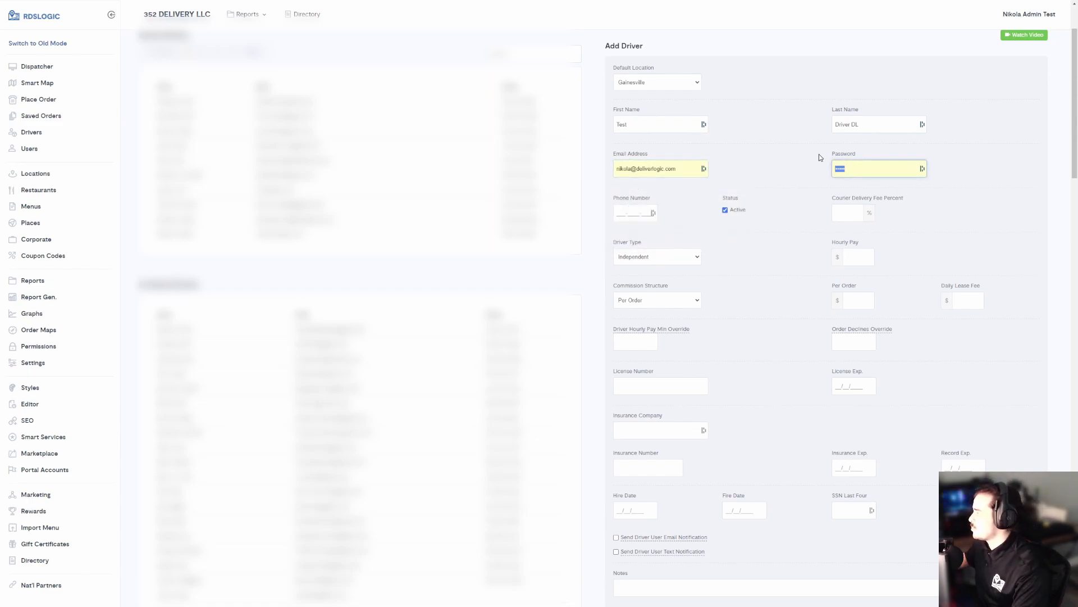
text(•••••••)
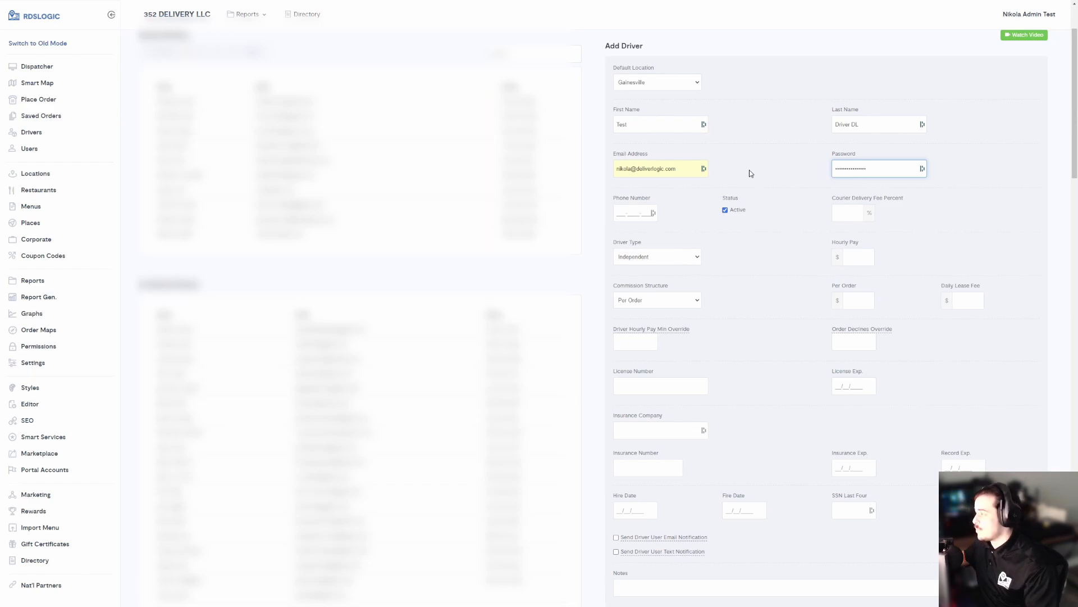
click(731, 171)
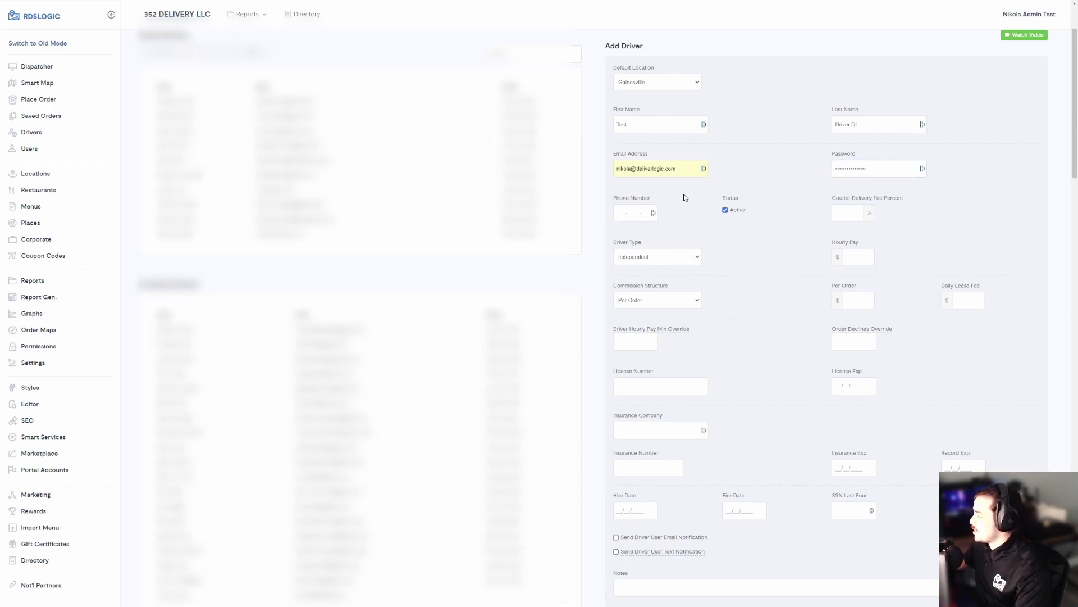
click(627, 212)
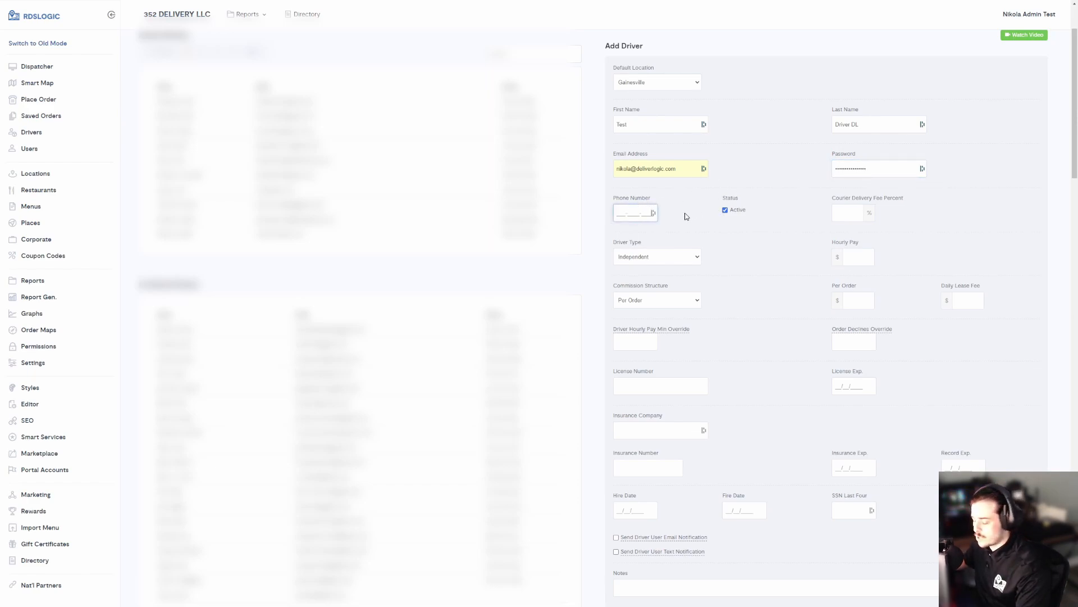
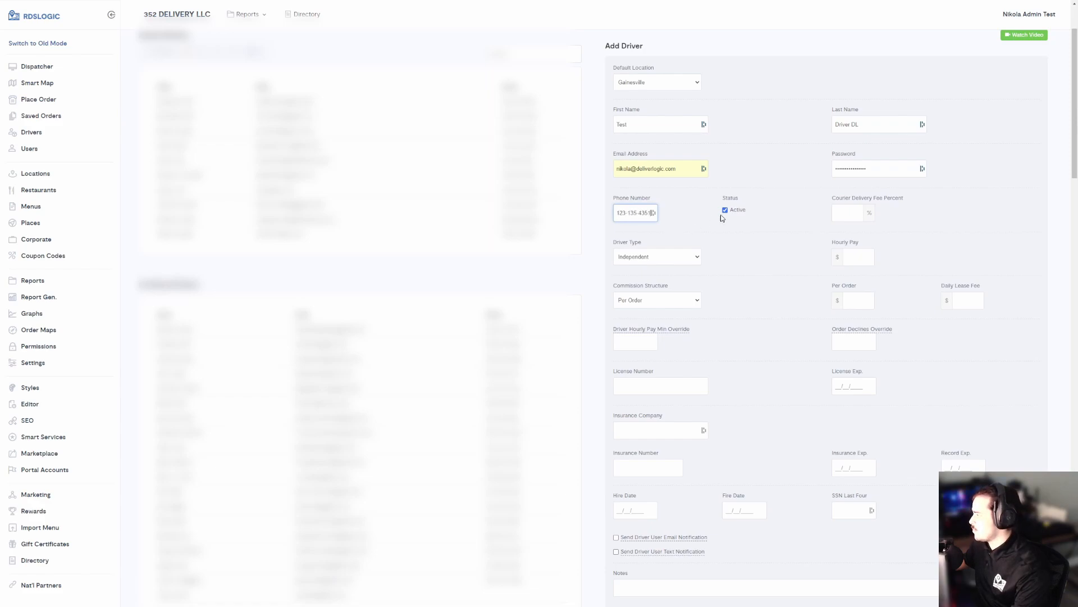
click(733, 200)
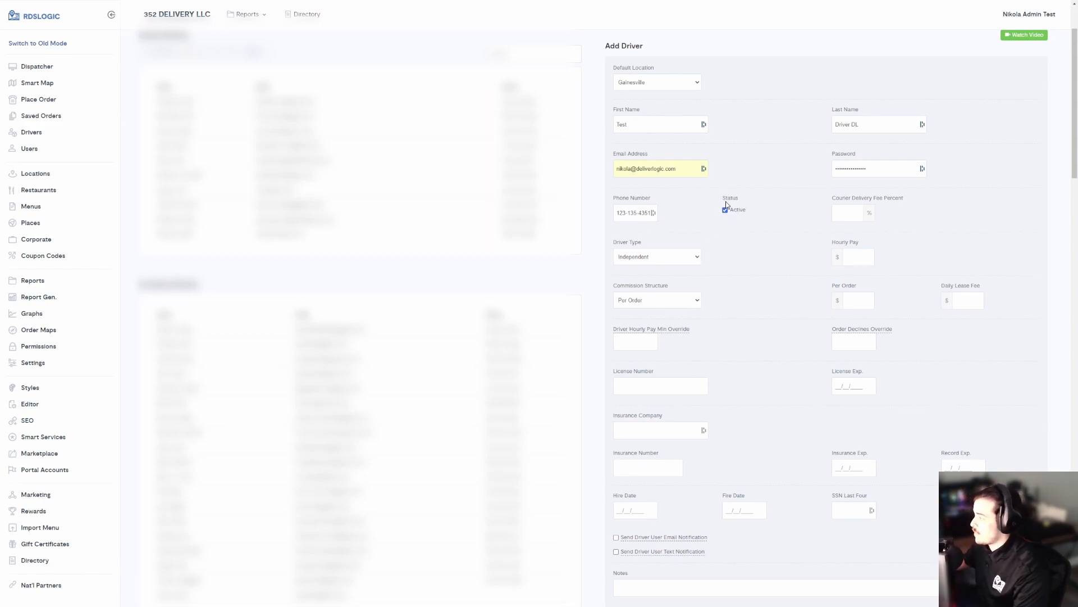
double_click(732, 211)
click(715, 215)
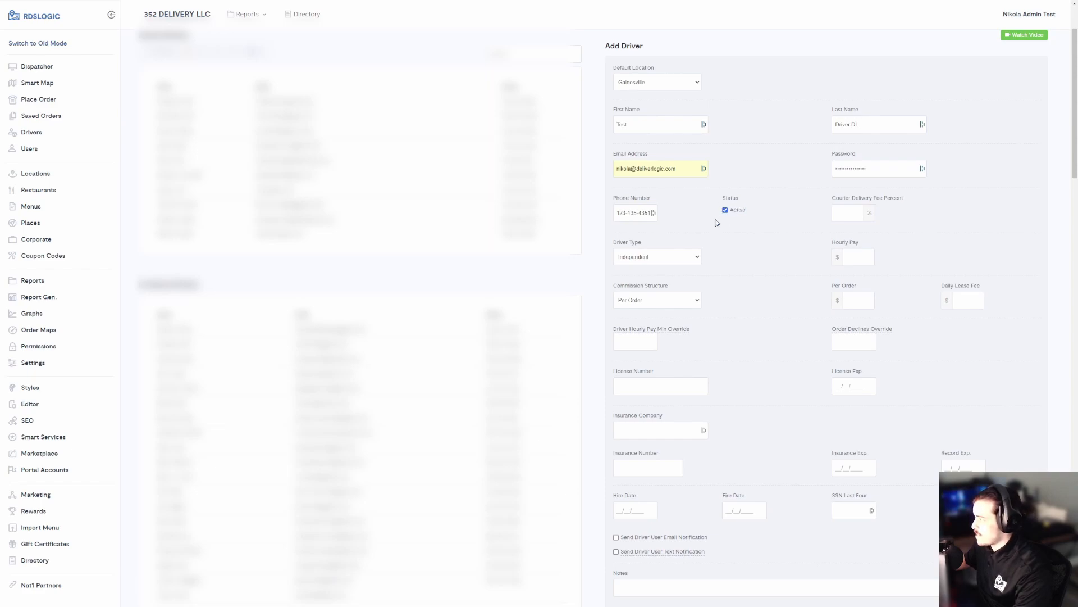
click(616, 254)
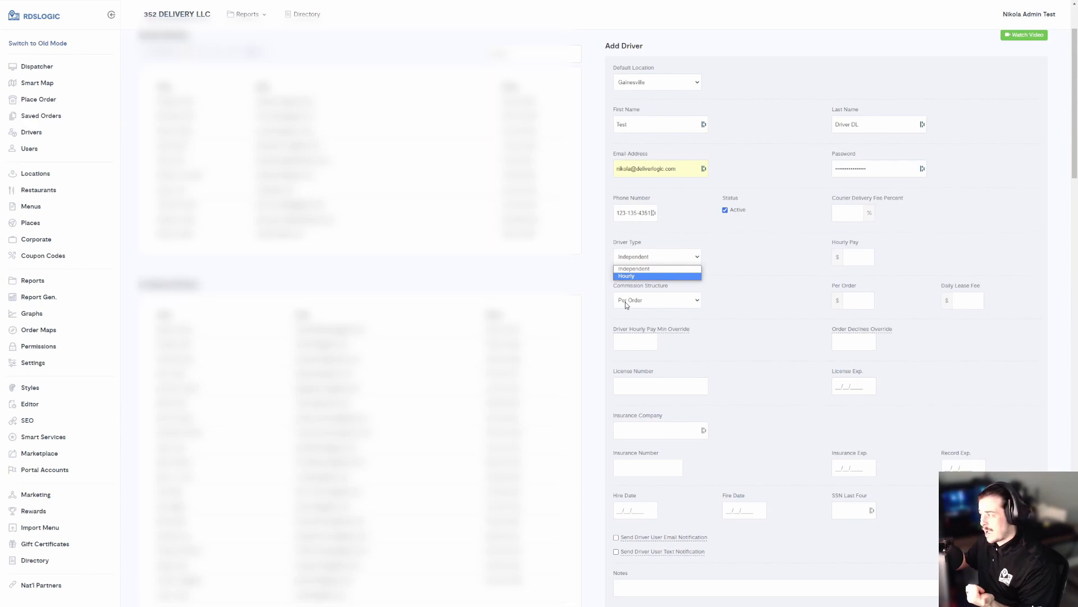
click(634, 276)
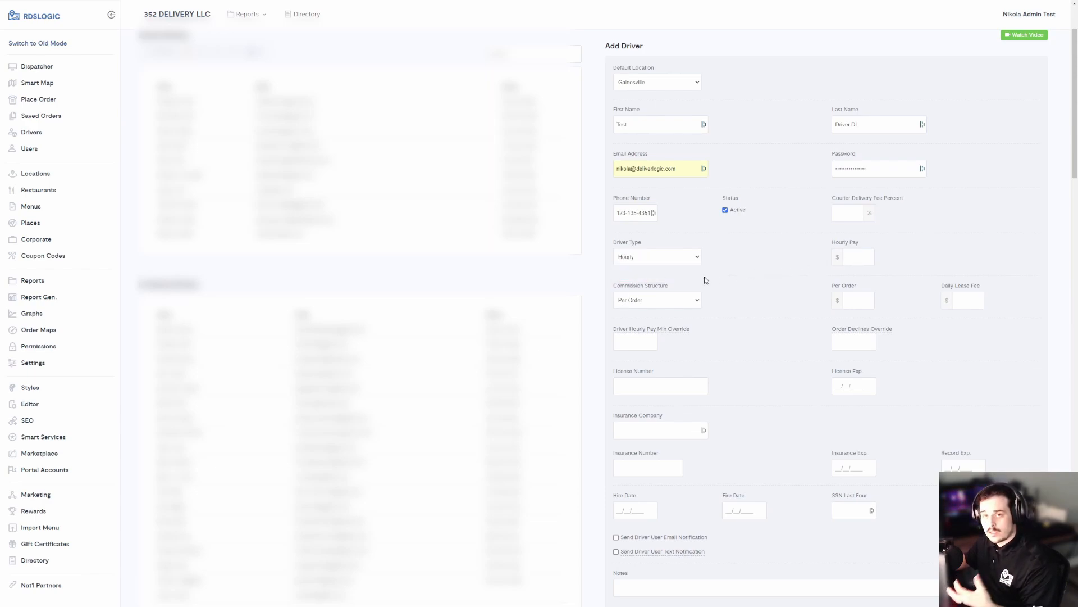
click(635, 262)
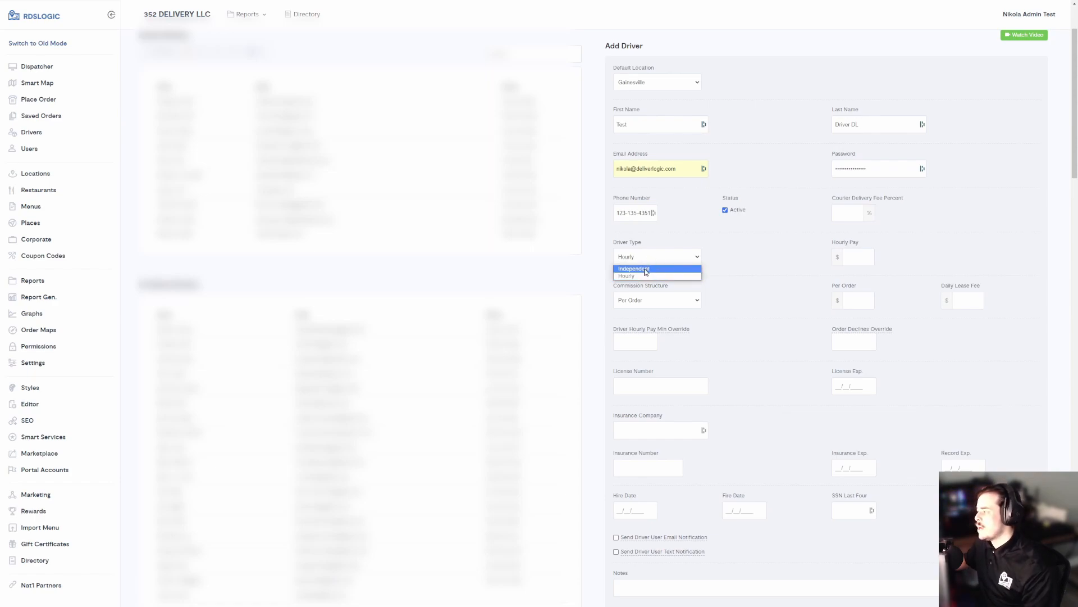
click(643, 276)
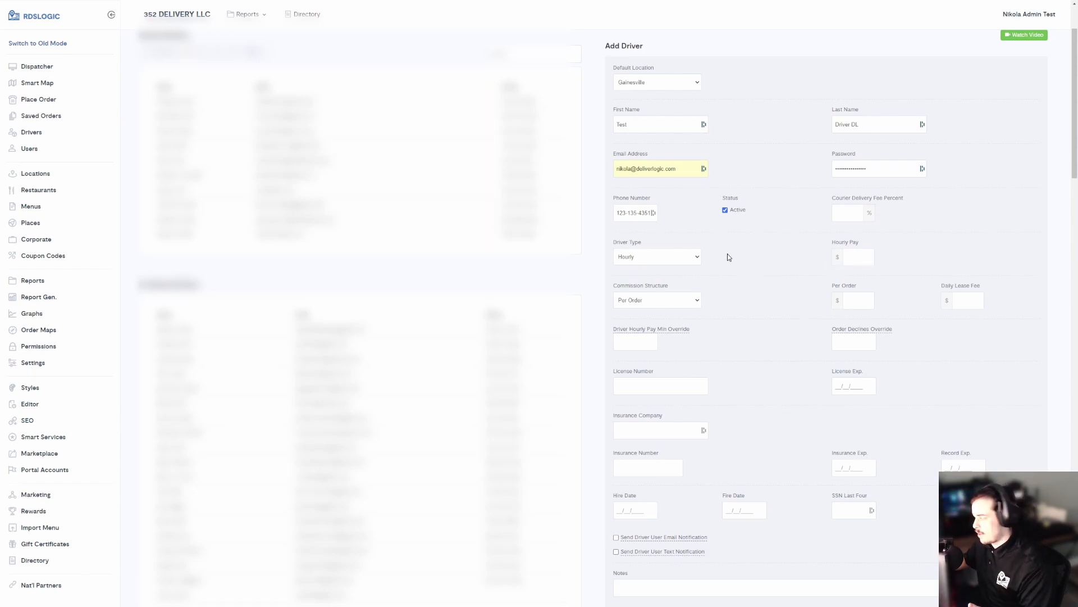
click(691, 256)
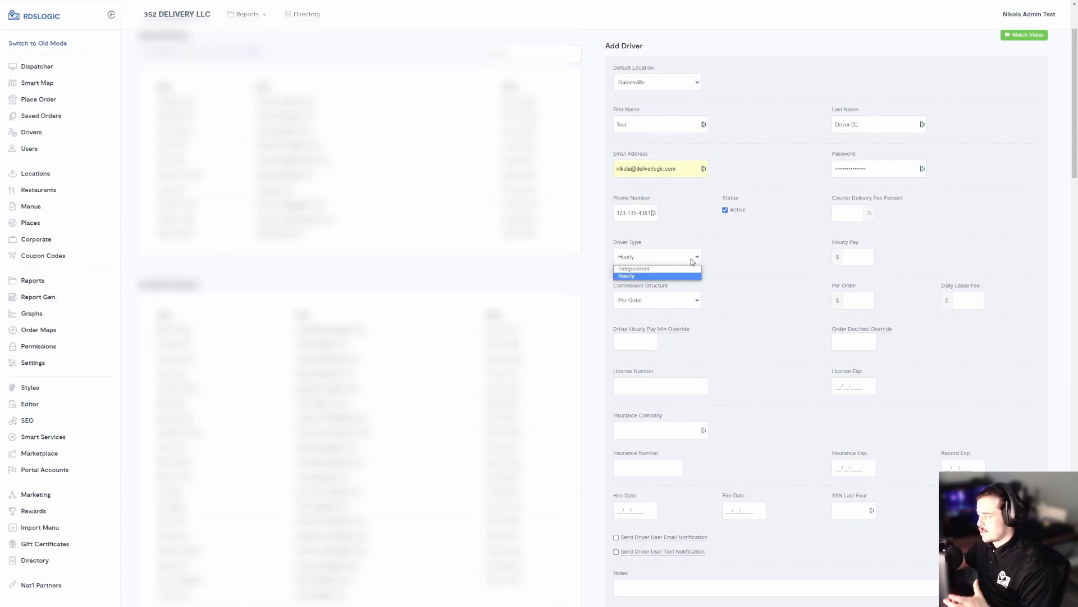
click(690, 270)
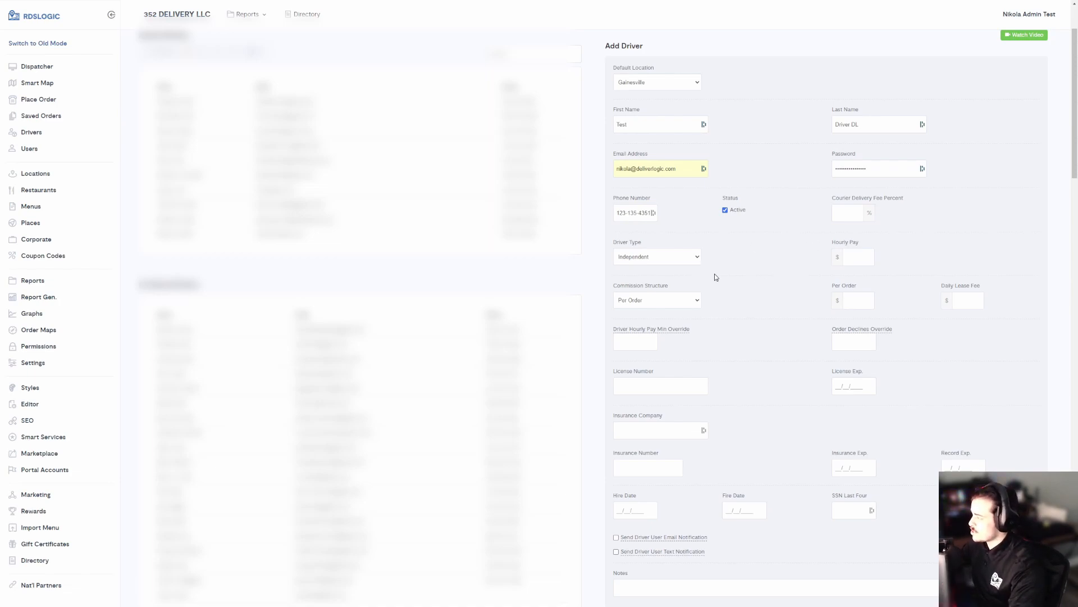
Step: Keep the Per Order commission structure and enter a per-order amount of 5
click(638, 300)
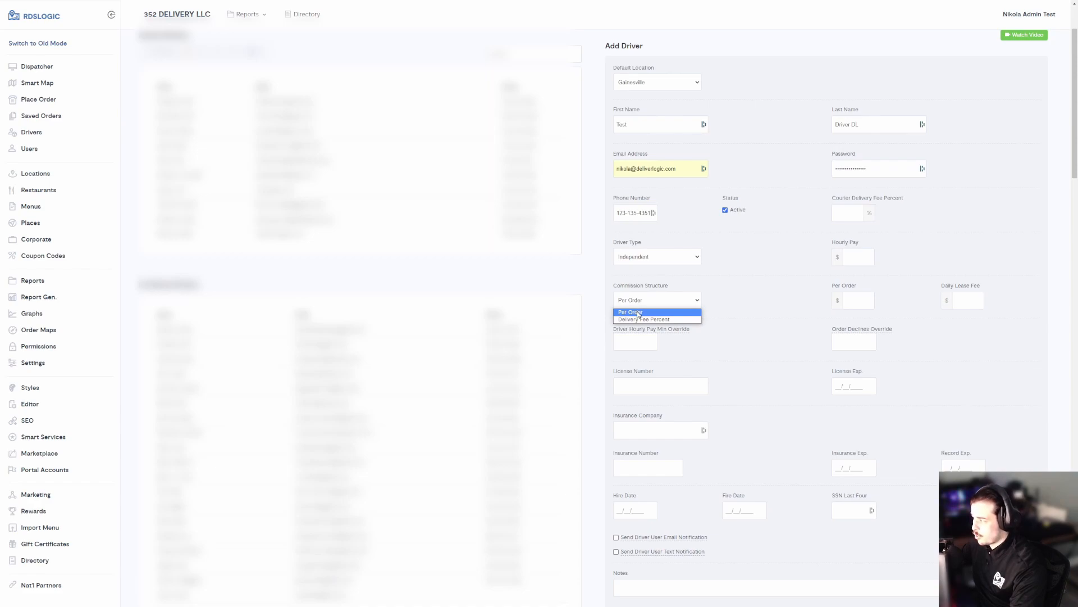
click(638, 312)
click(867, 298)
text(5)
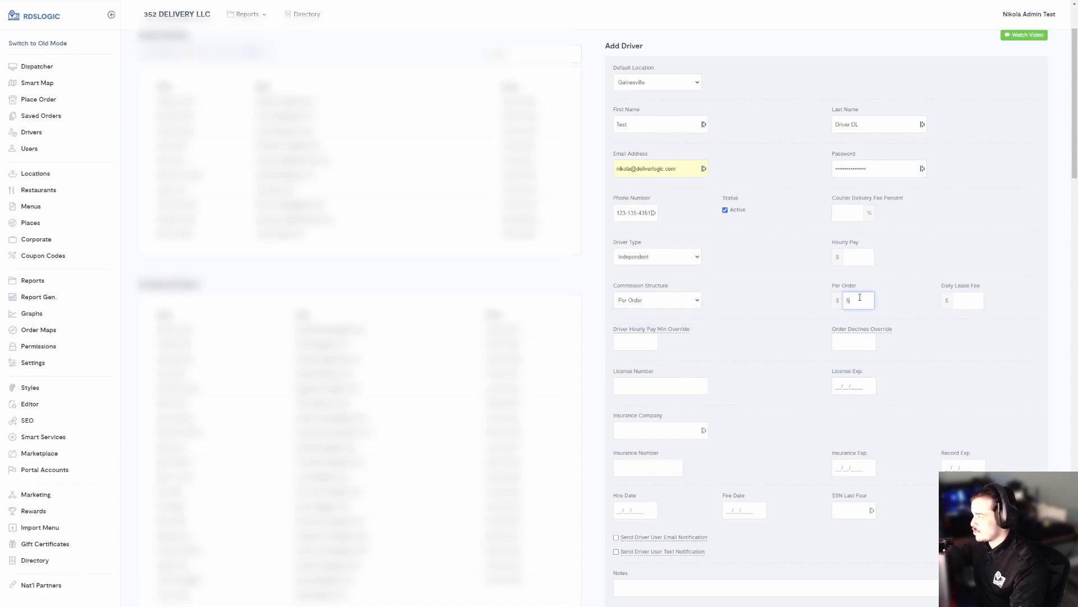
click(772, 300)
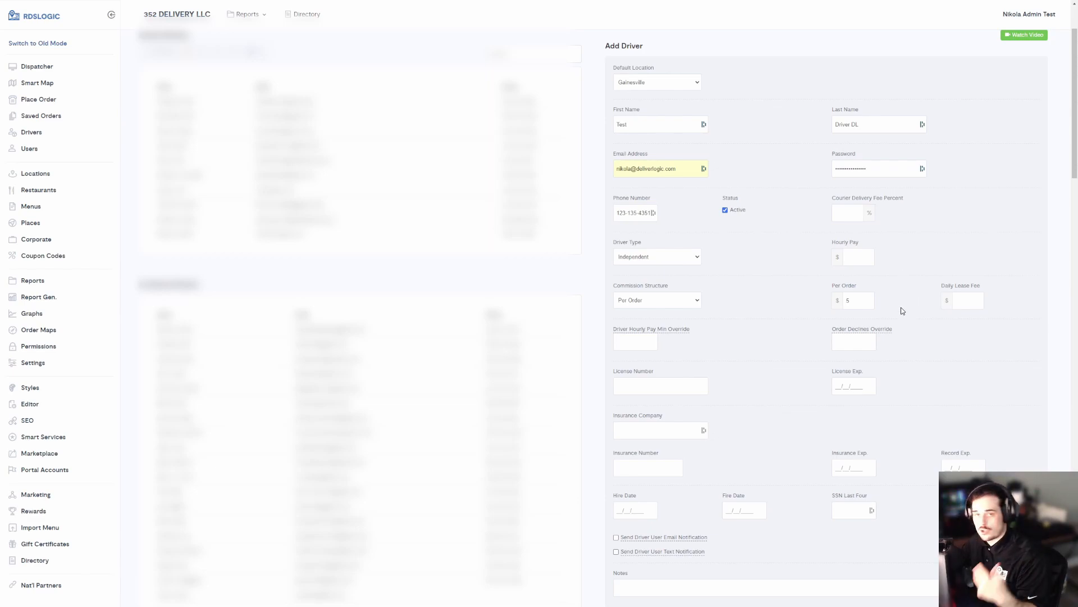
Step: Leave Daily Lease Fee empty by clearing the 1 typed into it
click(981, 302)
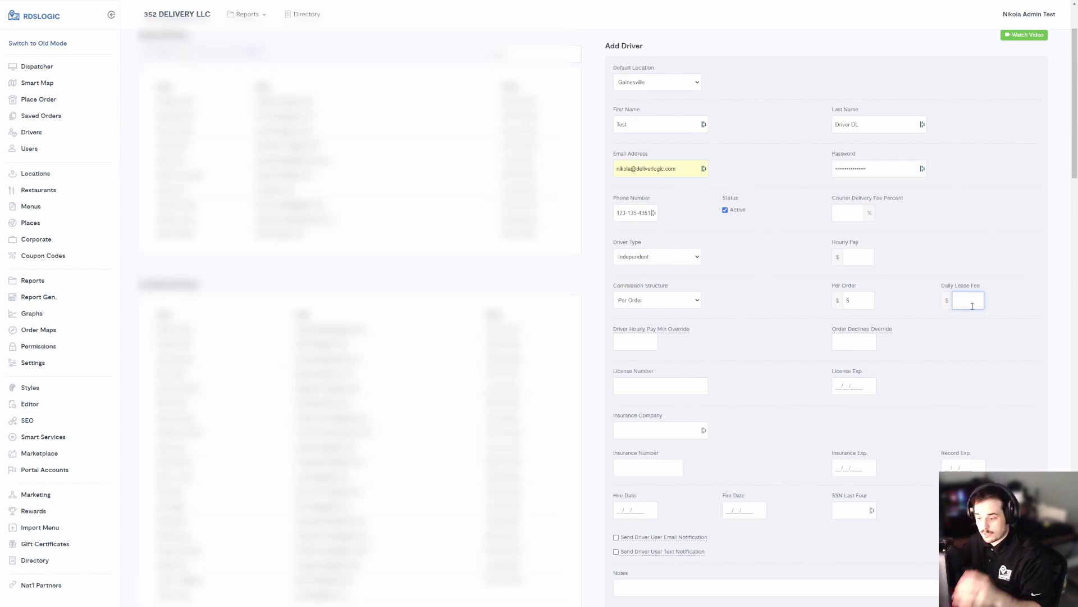
text(1)
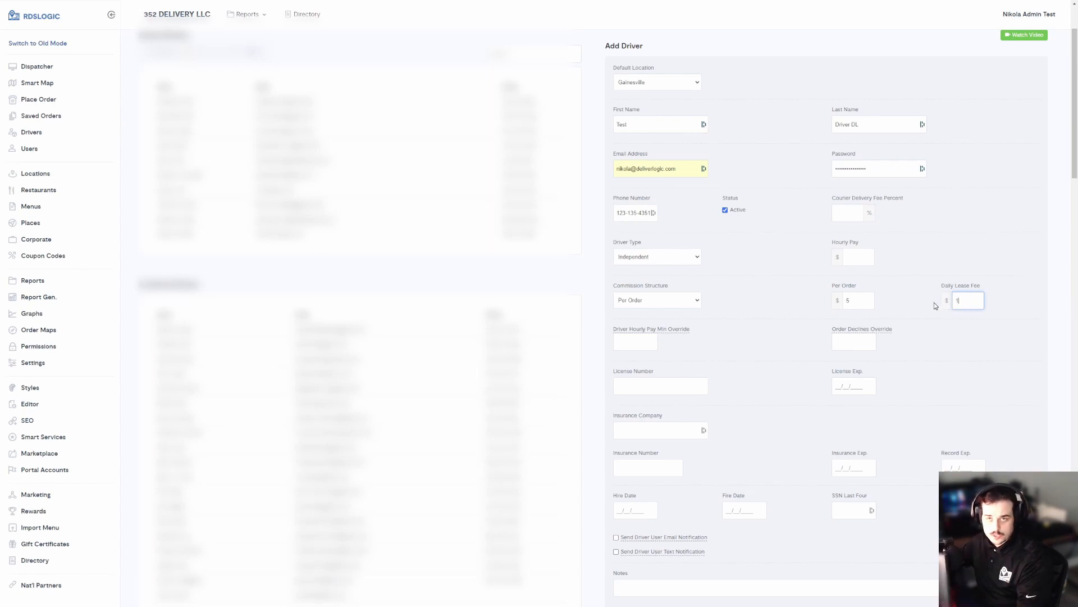
key(ctrl+a)
key(BackSpace)
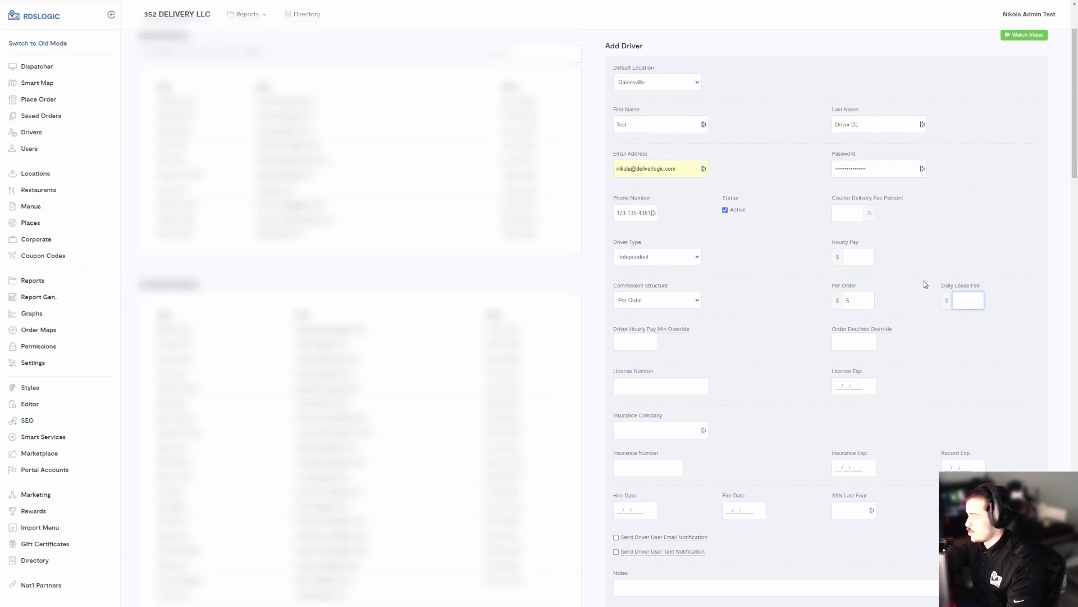
Step: Switch Commission Structure to Delivery Fee Percent and enter 75 as the percentage
click(855, 304)
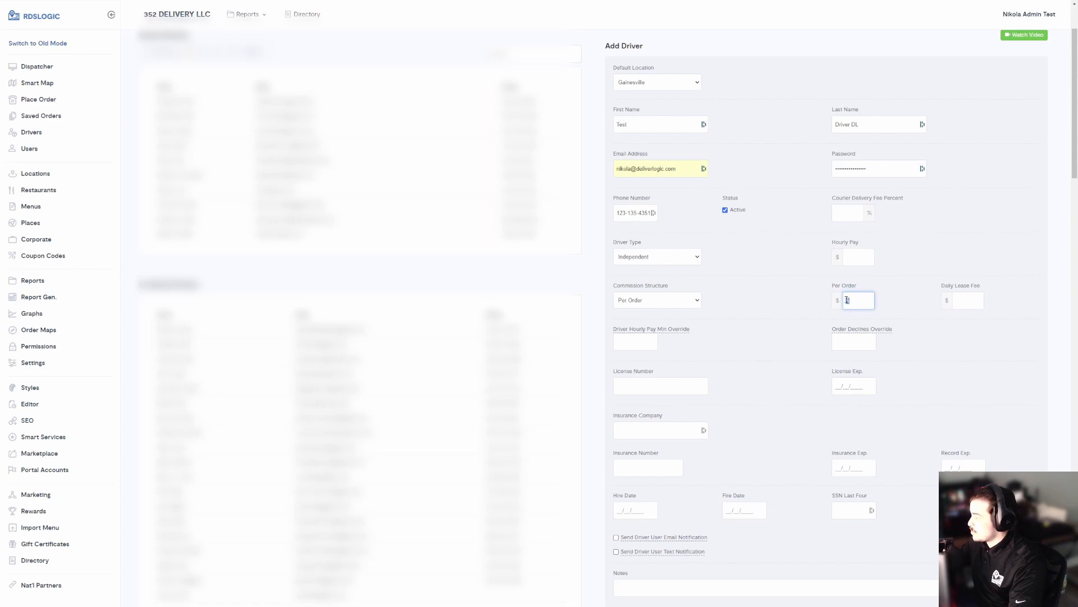
click(680, 304)
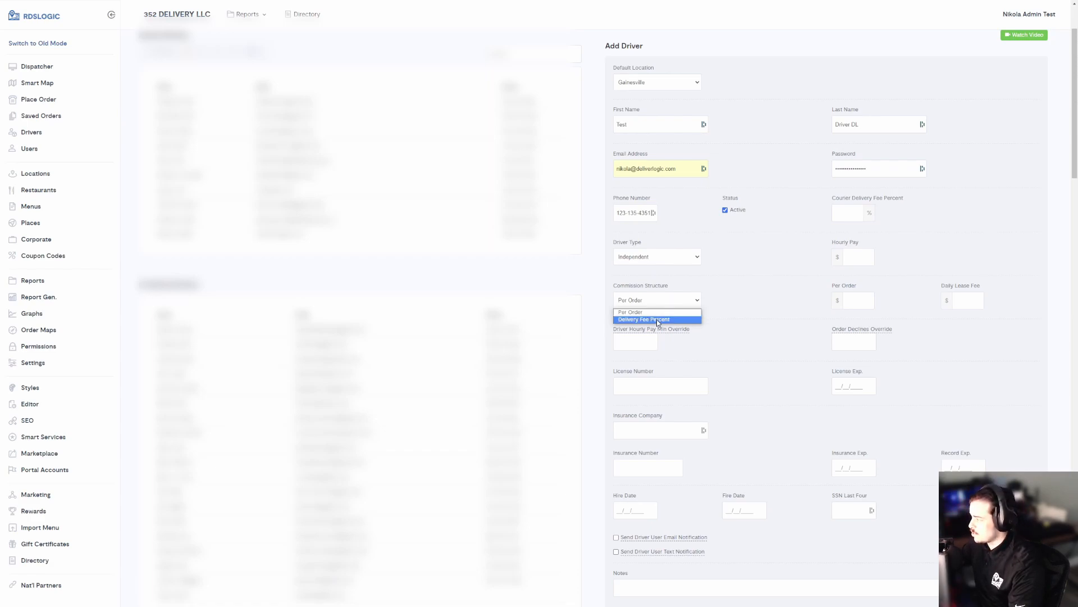
click(658, 320)
click(856, 299)
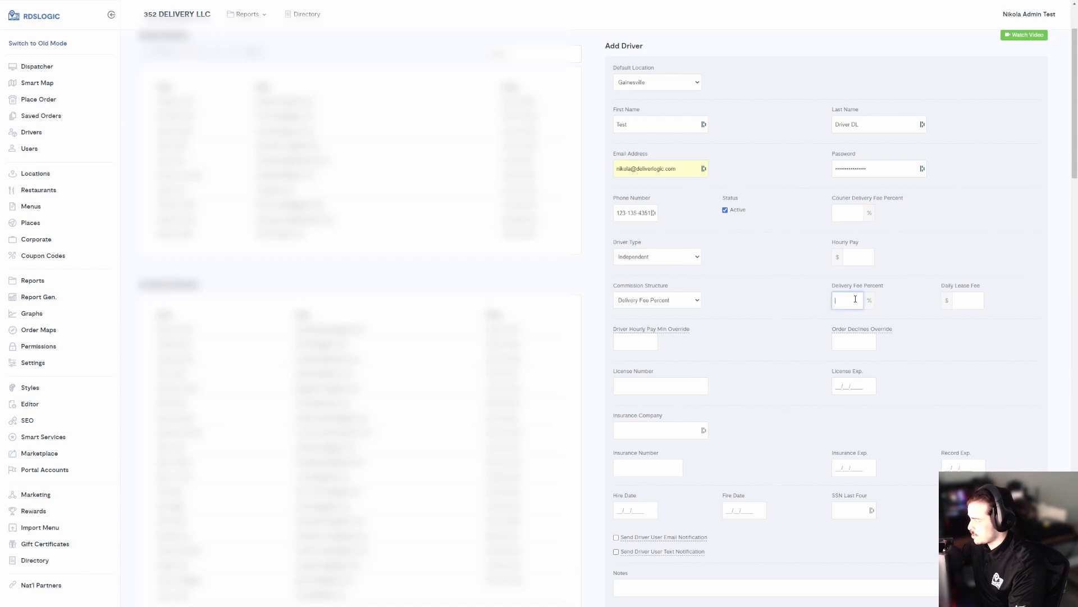
text(75)
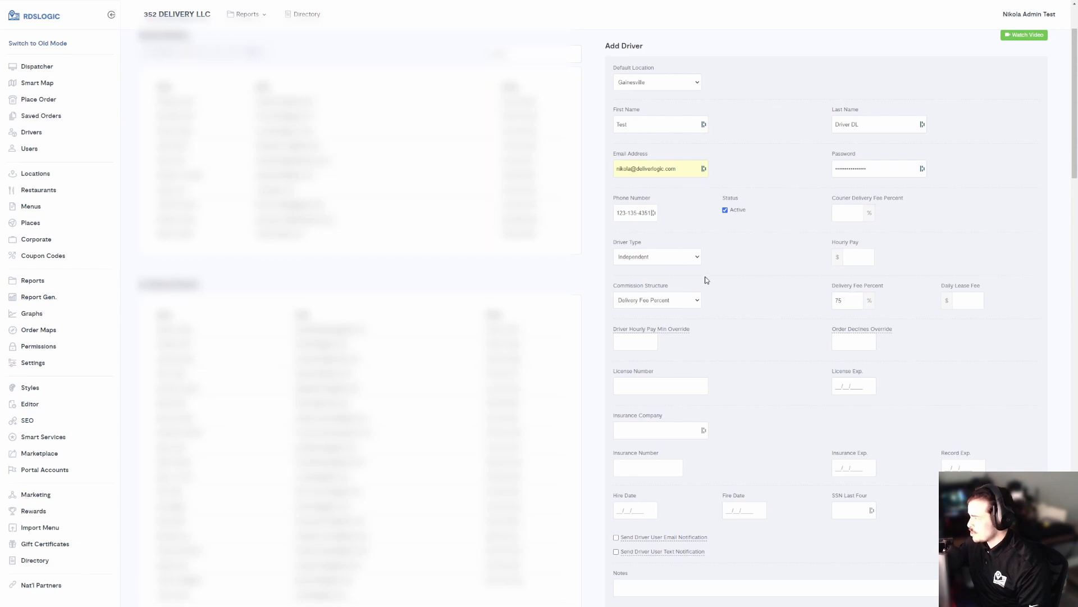
click(916, 304)
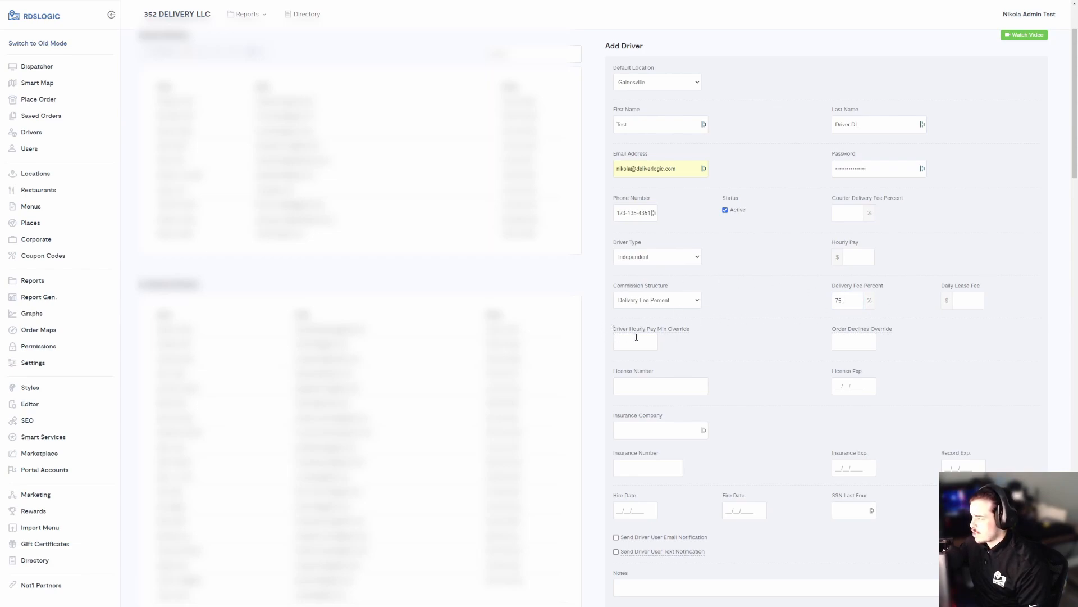
mouse_move(850, 329)
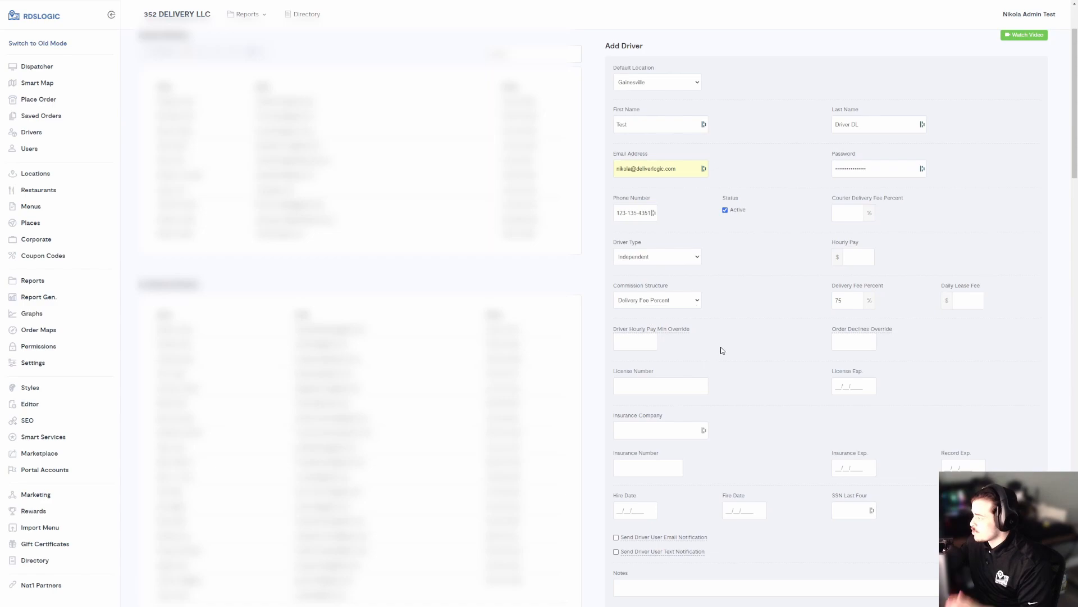
drag(618, 372, 682, 372)
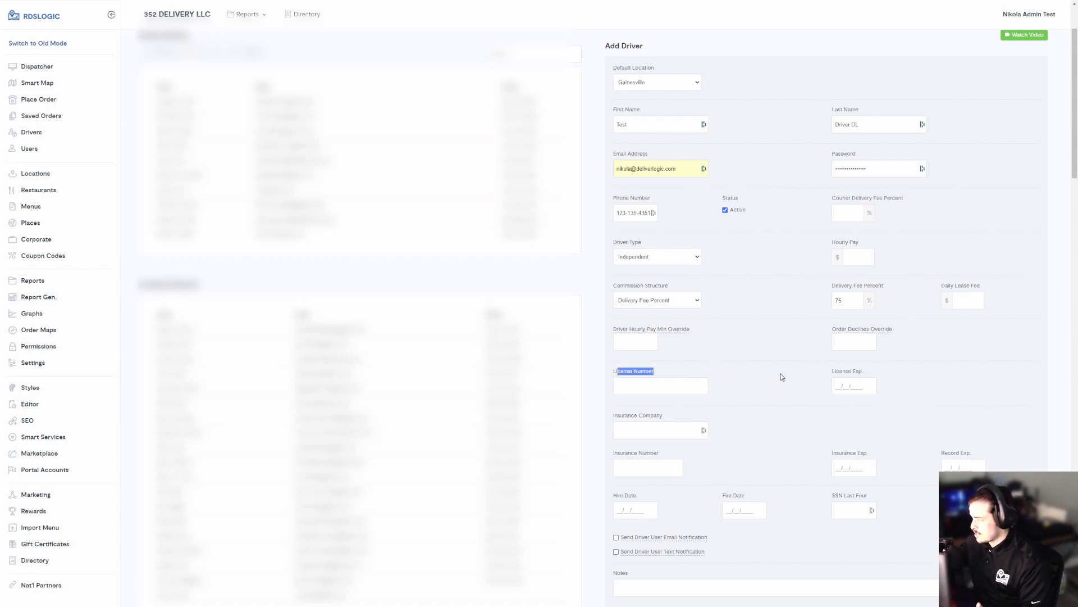
click(845, 374)
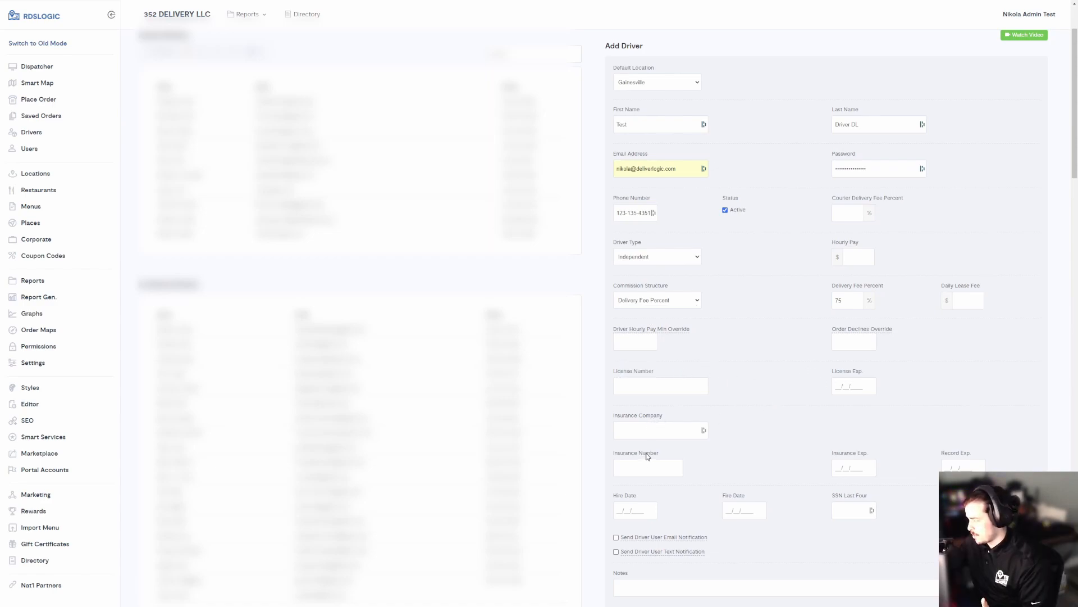
drag(611, 368, 972, 470)
click(902, 434)
scroll(777, 437, down, 1)
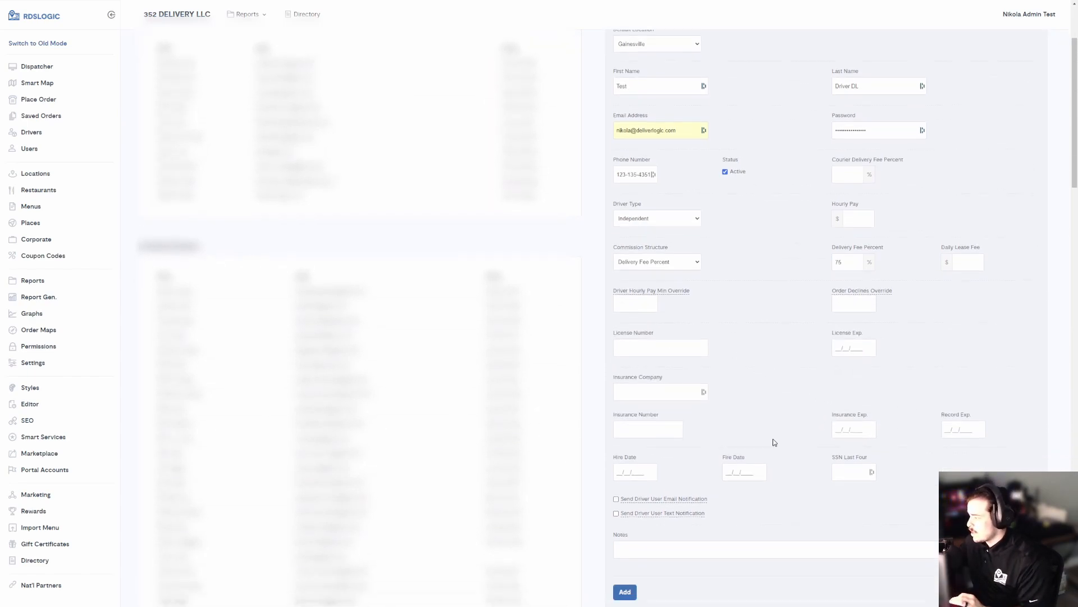
drag(616, 443, 662, 450)
click(733, 438)
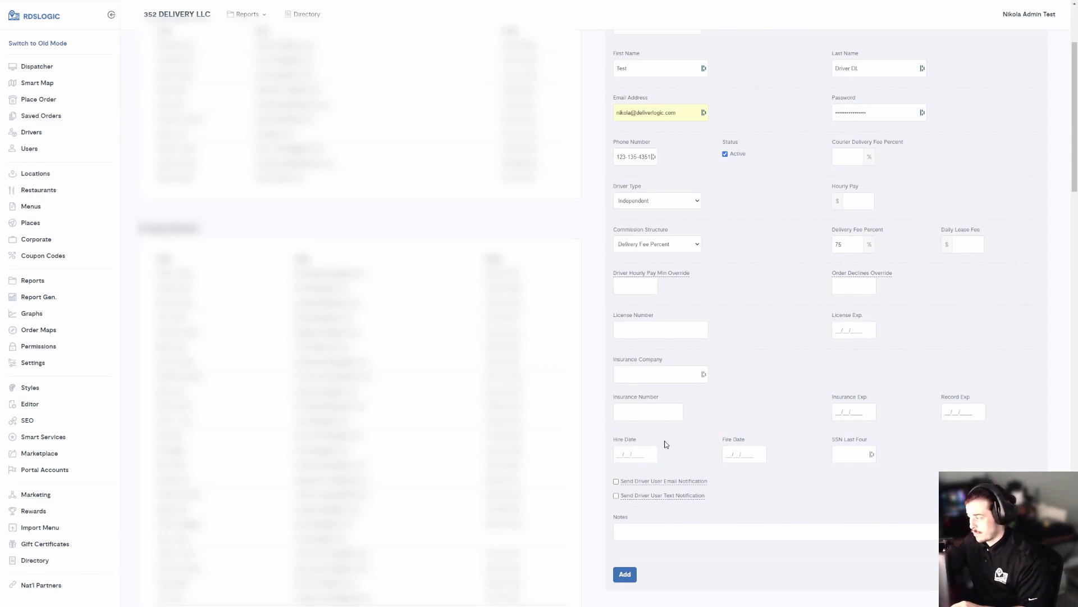
mouse_move(641, 503)
drag(719, 444, 779, 444)
drag(760, 442, 725, 441)
click(760, 438)
click(769, 438)
drag(830, 442, 873, 443)
triple_click(841, 440)
click(838, 441)
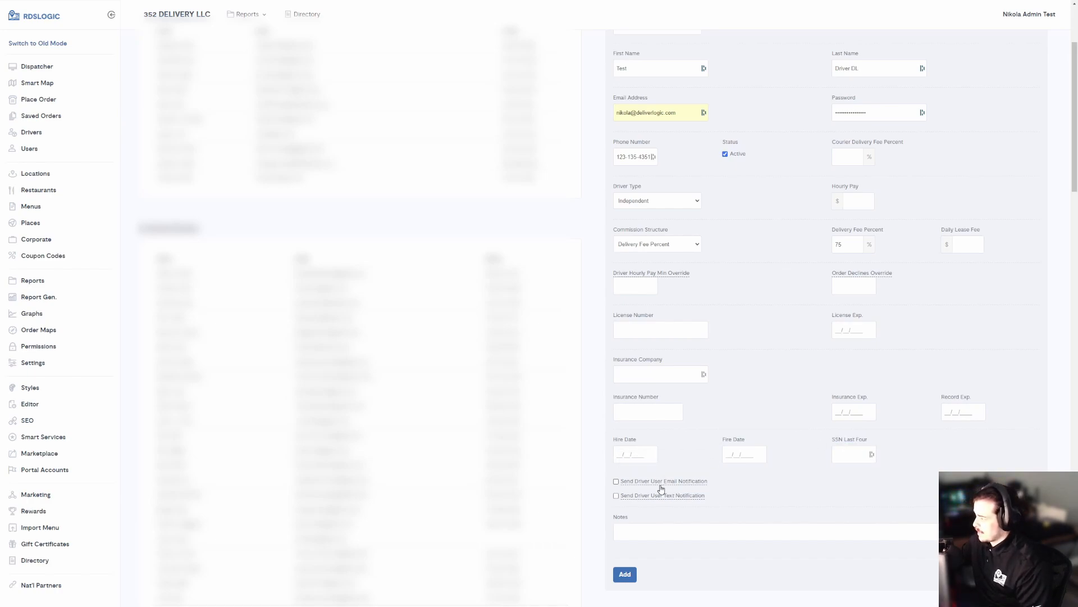
Step: Tick Send Driver User Email Notification and Send Driver User Text Notification
mouse_move(630, 485)
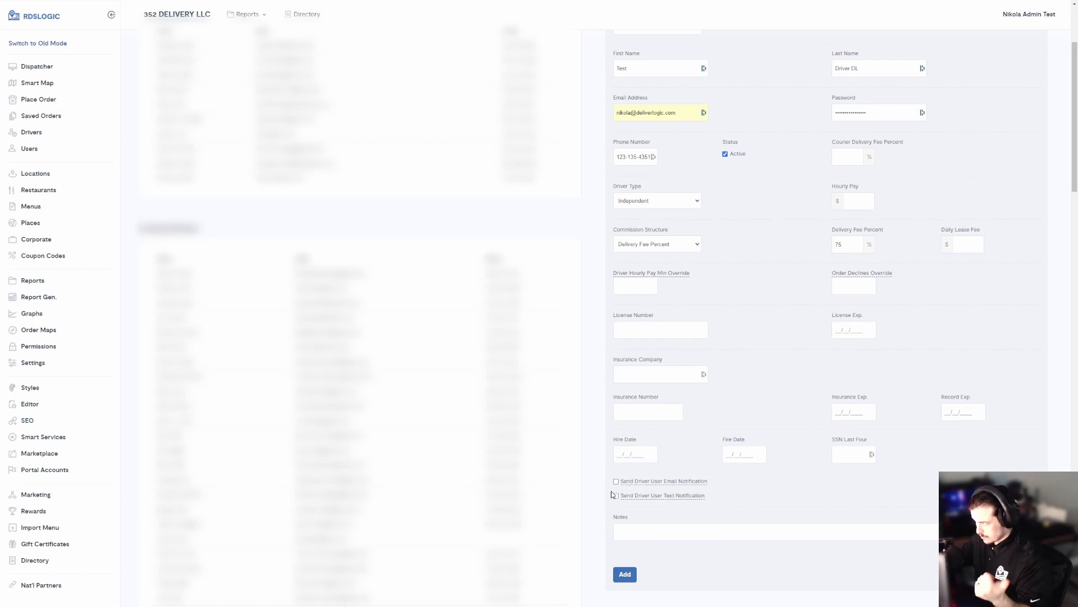
click(616, 483)
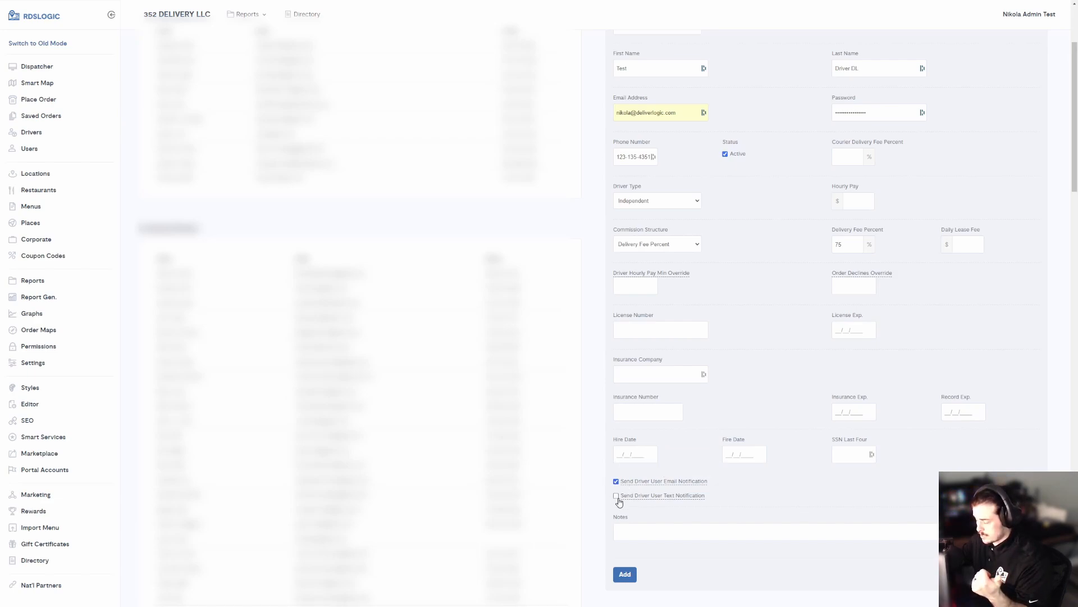
click(617, 496)
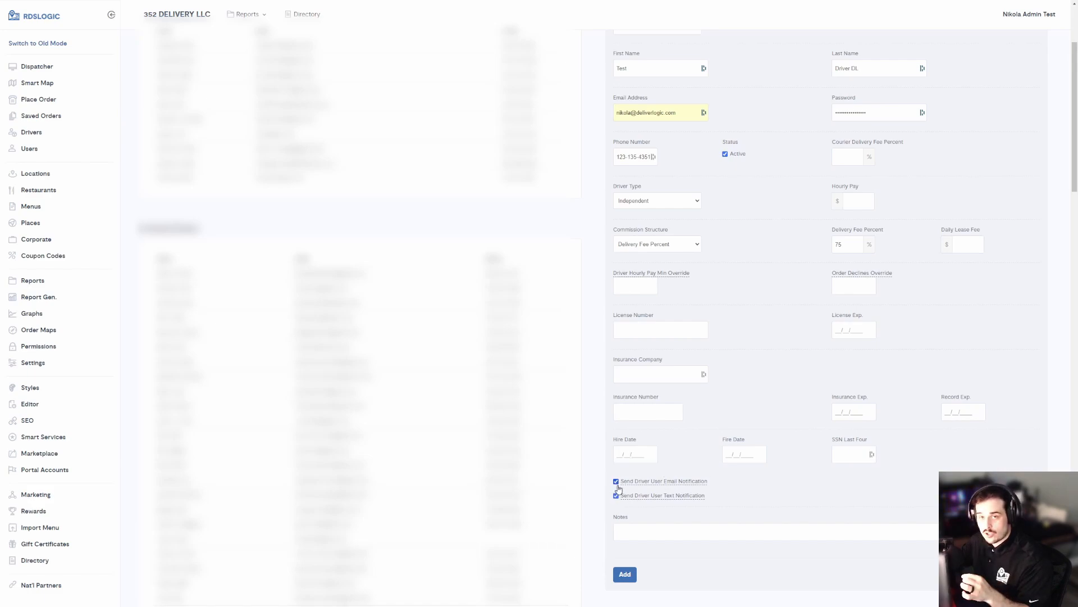
Step: Scroll back up to review the e-mail and phone number fields
scroll(751, 410, up, 3)
drag(682, 256, 617, 259)
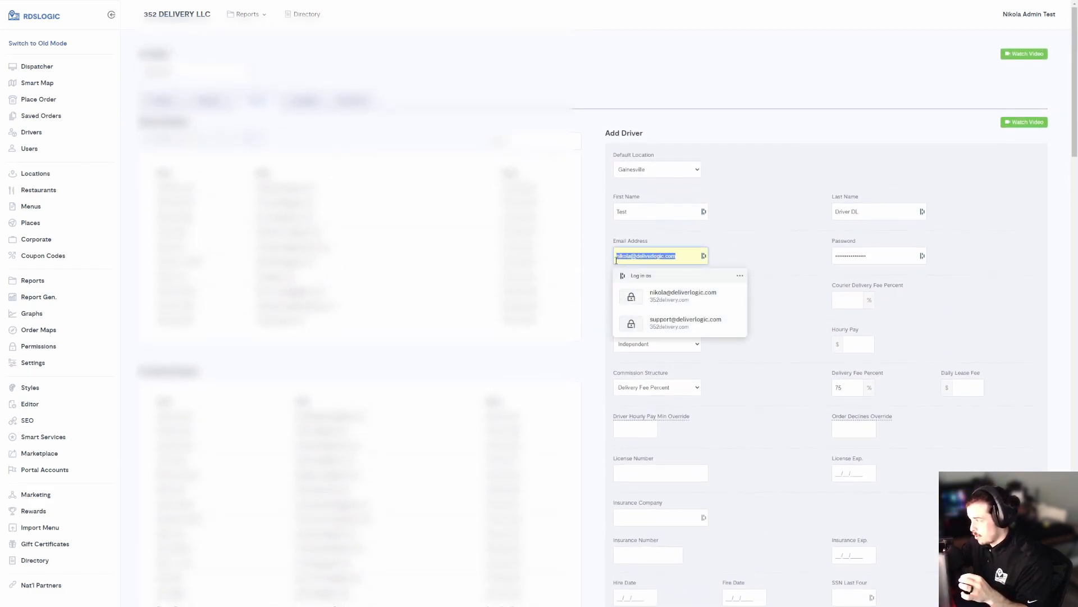
click(748, 262)
scroll(729, 338, down, 3)
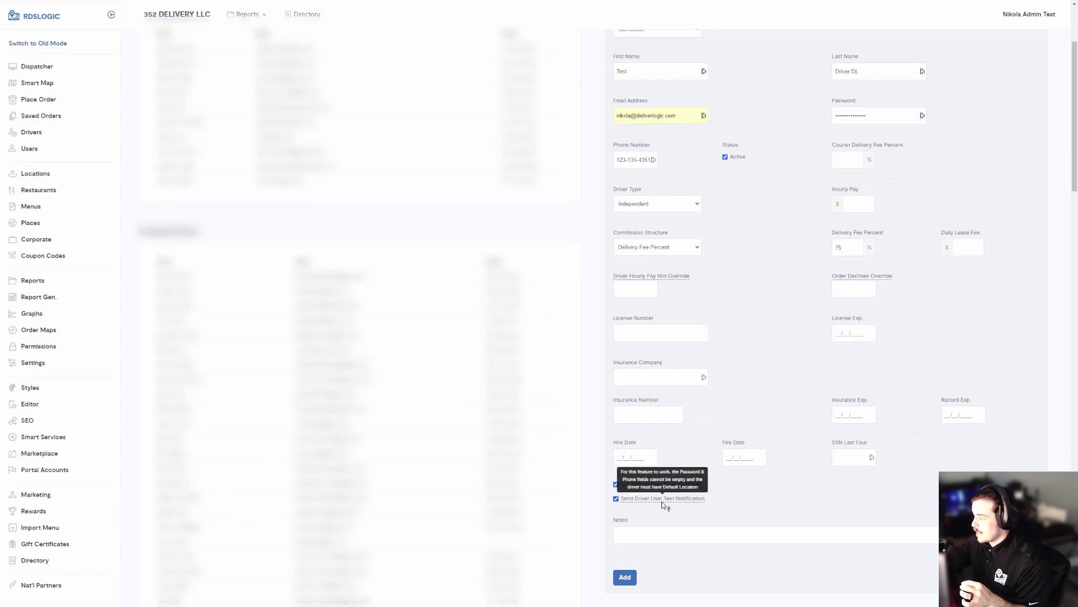
scroll(695, 388, up, 1)
scroll(695, 382, up, 1)
triple_click(624, 242)
click(726, 289)
Step: Scroll down to the Notes box and place the cursor in it
scroll(719, 295, down, 2)
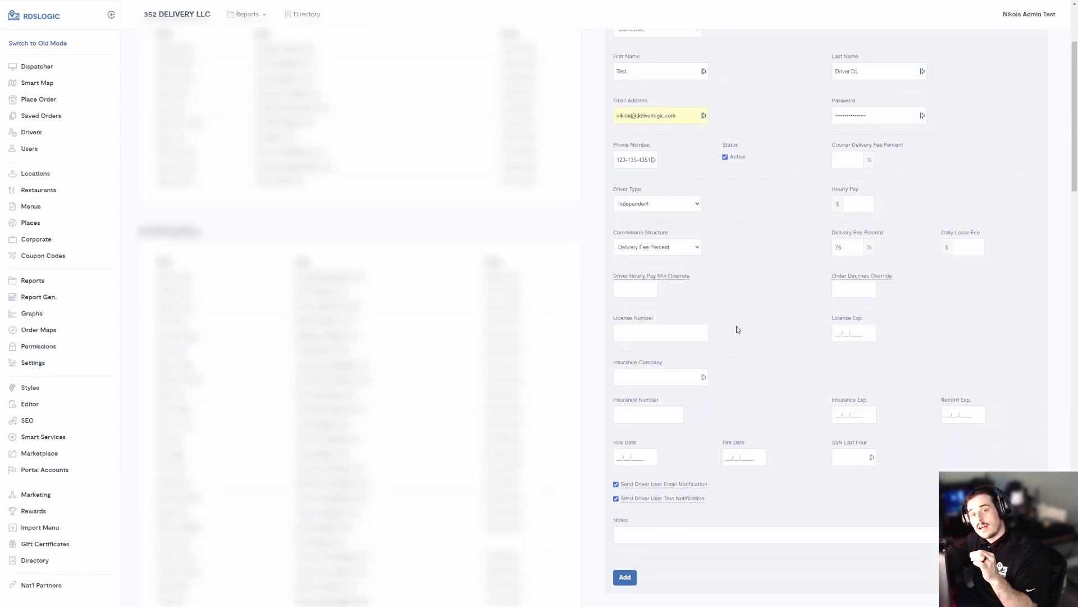
scroll(706, 317, down, 1)
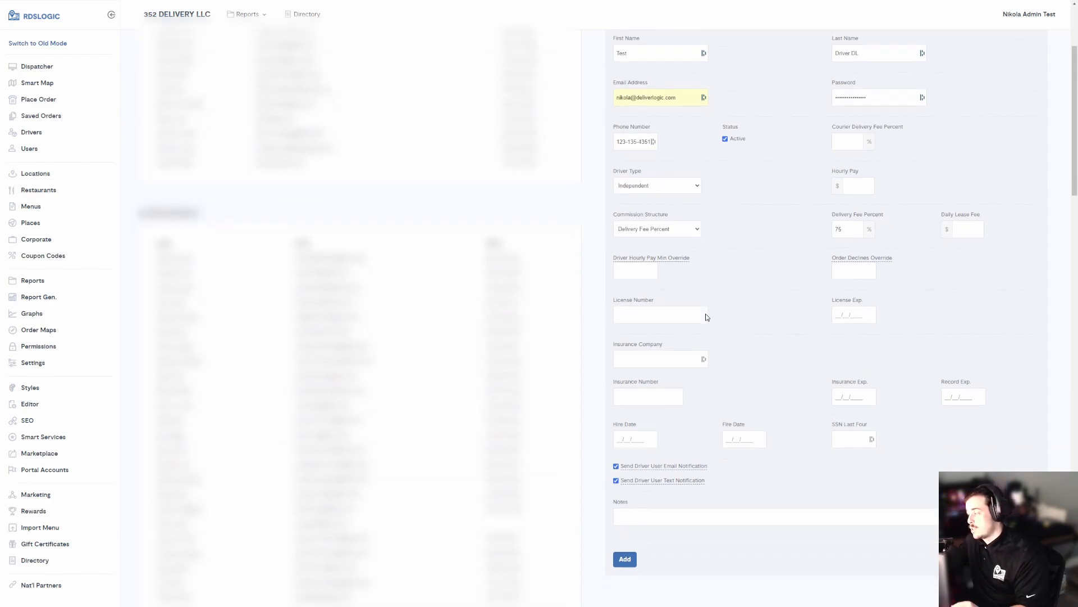
scroll(685, 359, down, 2)
mouse_move(642, 400)
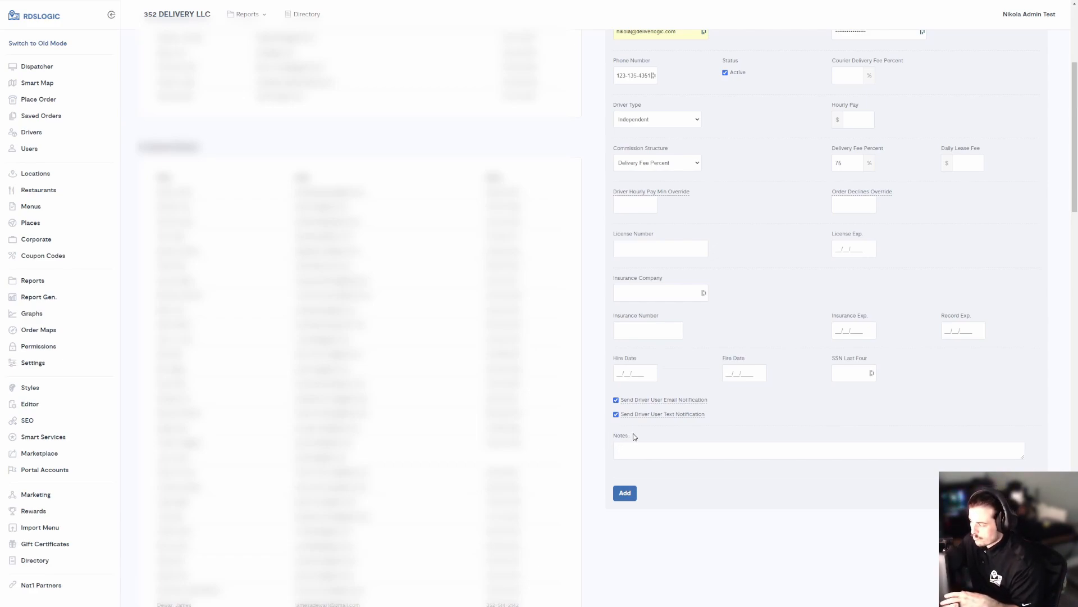
mouse_move(685, 400)
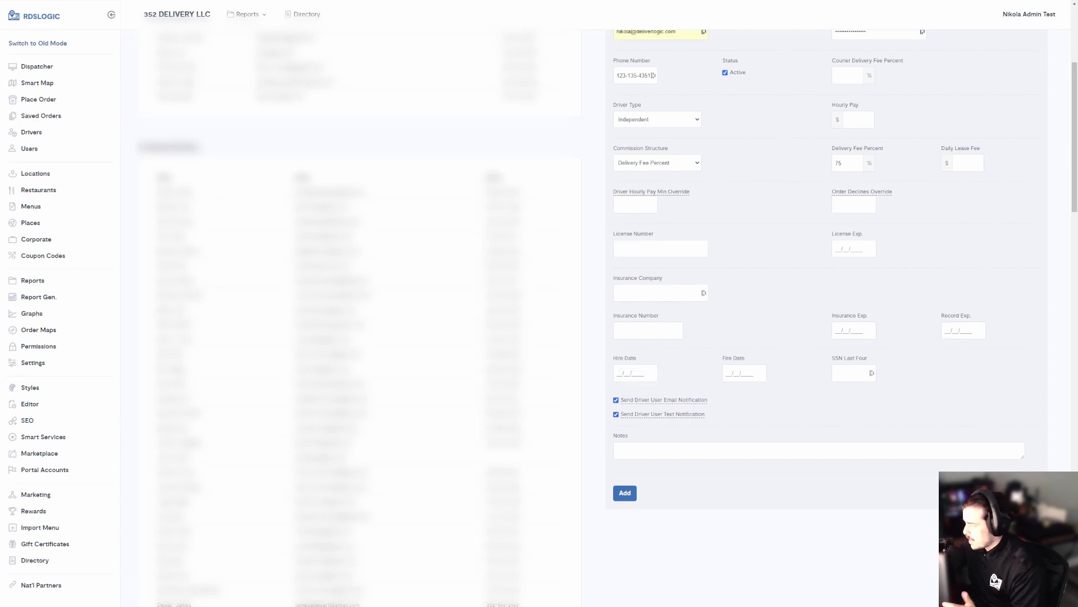
click(620, 449)
scroll(749, 319, up, 3)
scroll(749, 322, down, 2)
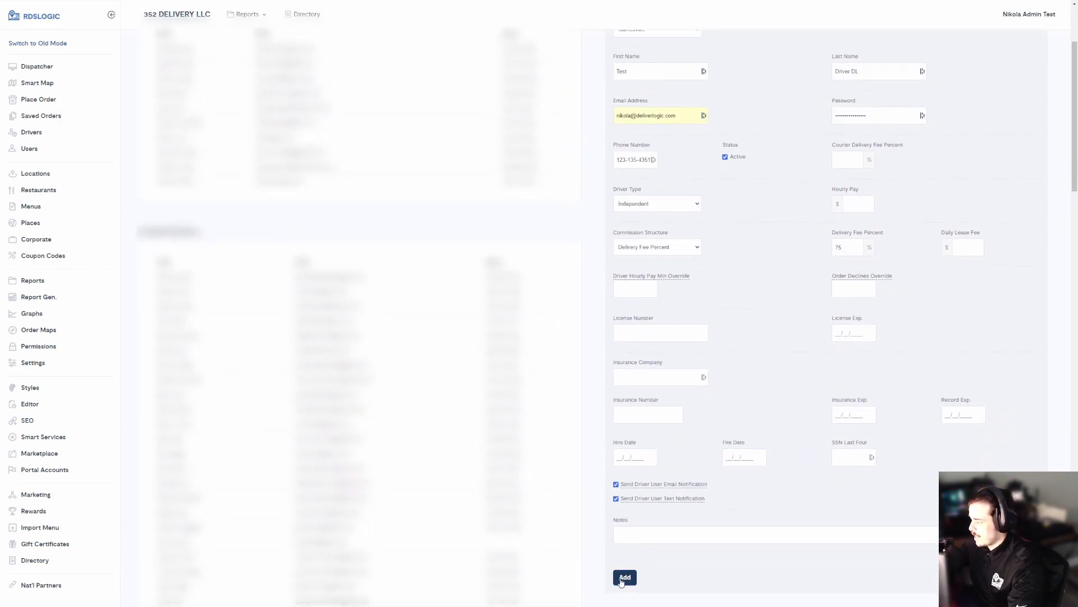
Step: Submit the driver with Add and cancel the Dashlane password replacement prompt
click(623, 579)
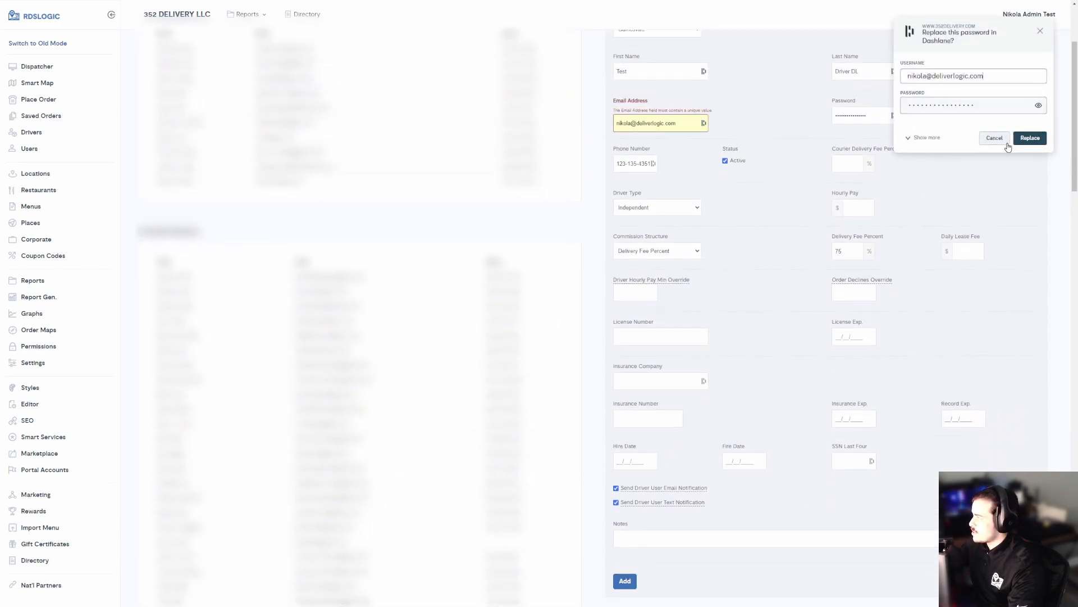
click(1006, 142)
drag(613, 112, 729, 113)
click(685, 123)
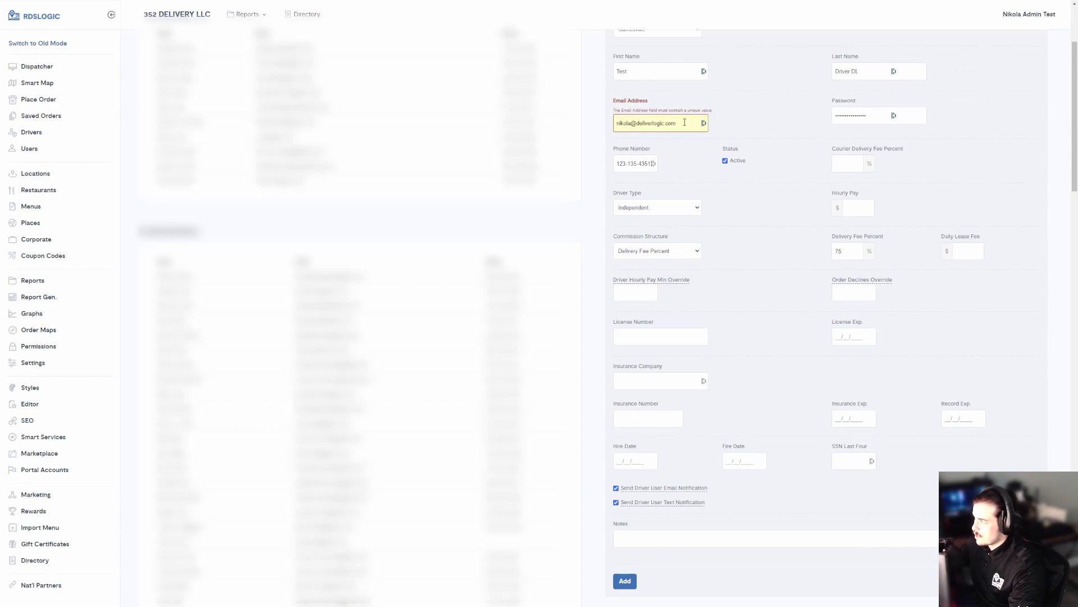
Step: Inspect the unique-email error message and the e-mail value it flags
triple_click(632, 110)
triple_click(632, 111)
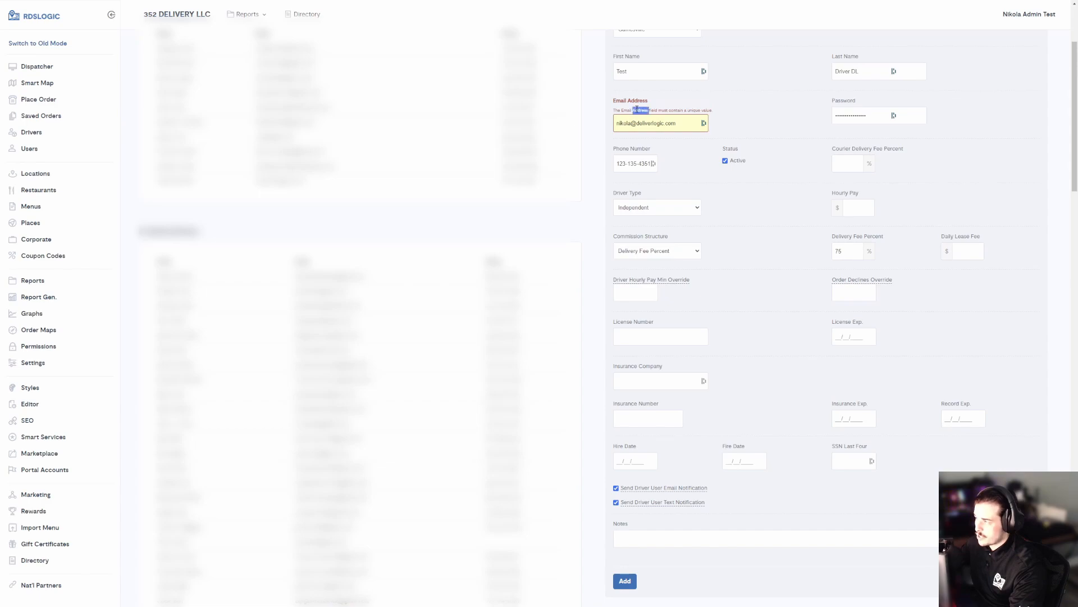
click(637, 109)
drag(678, 145, 686, 134)
triple_click(681, 125)
click(703, 111)
scroll(742, 276, down, 1)
scroll(740, 277, down, 2)
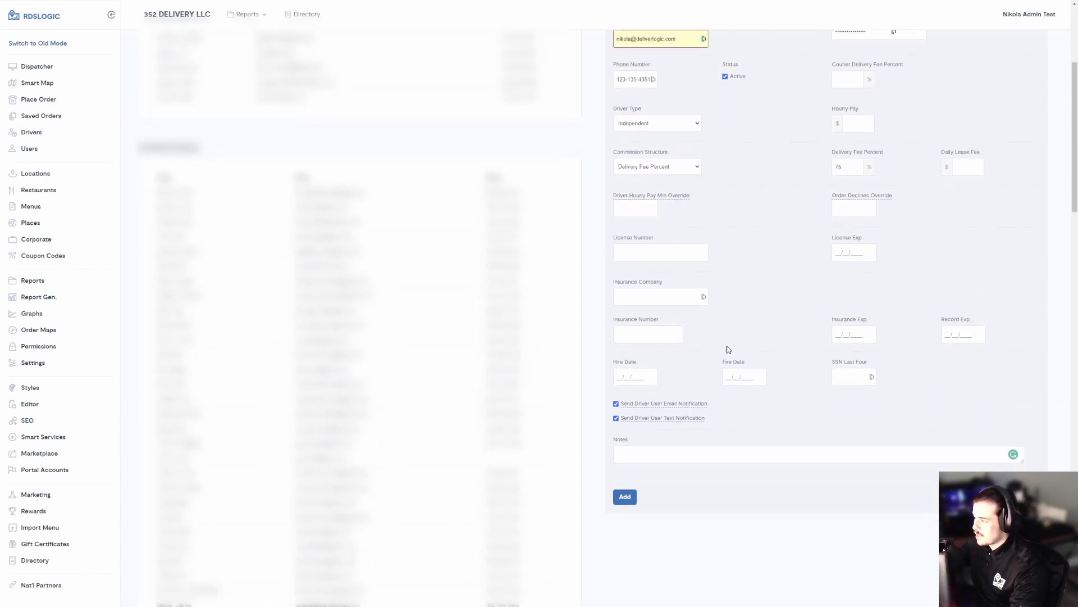
scroll(724, 333, up, 4)
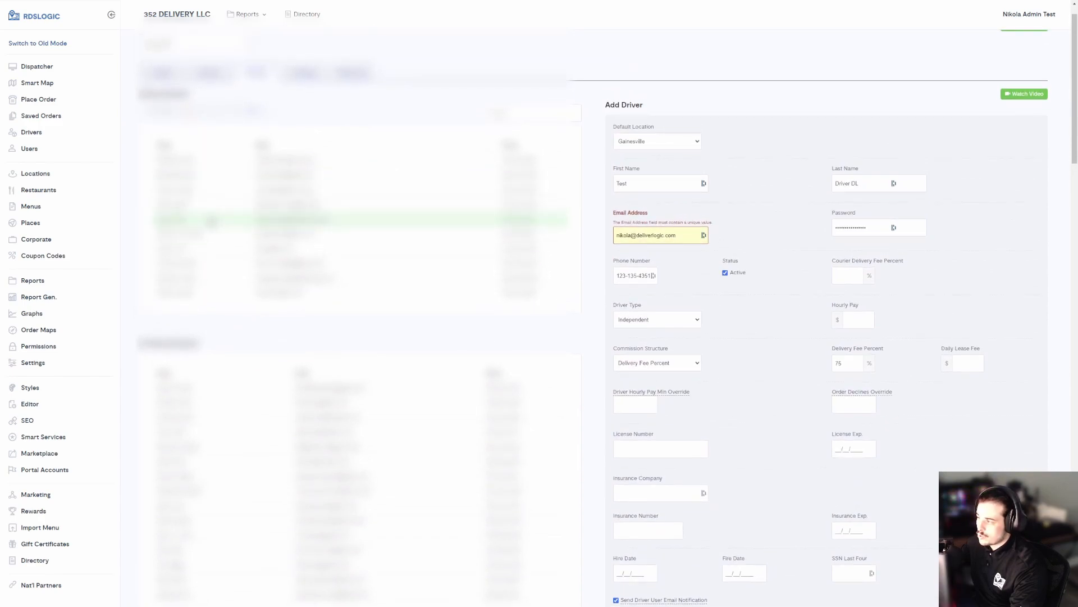
Step: Open an existing driver from the list and scroll to its Auto Dispatch Settings section
click(211, 222)
scroll(757, 220, down, 2)
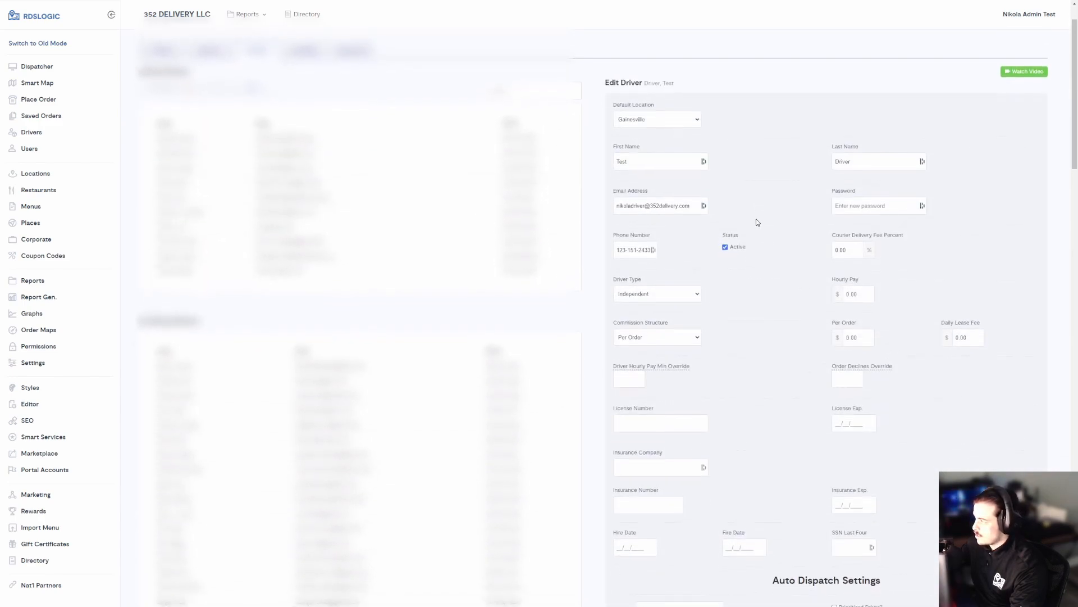
scroll(771, 210, down, 4)
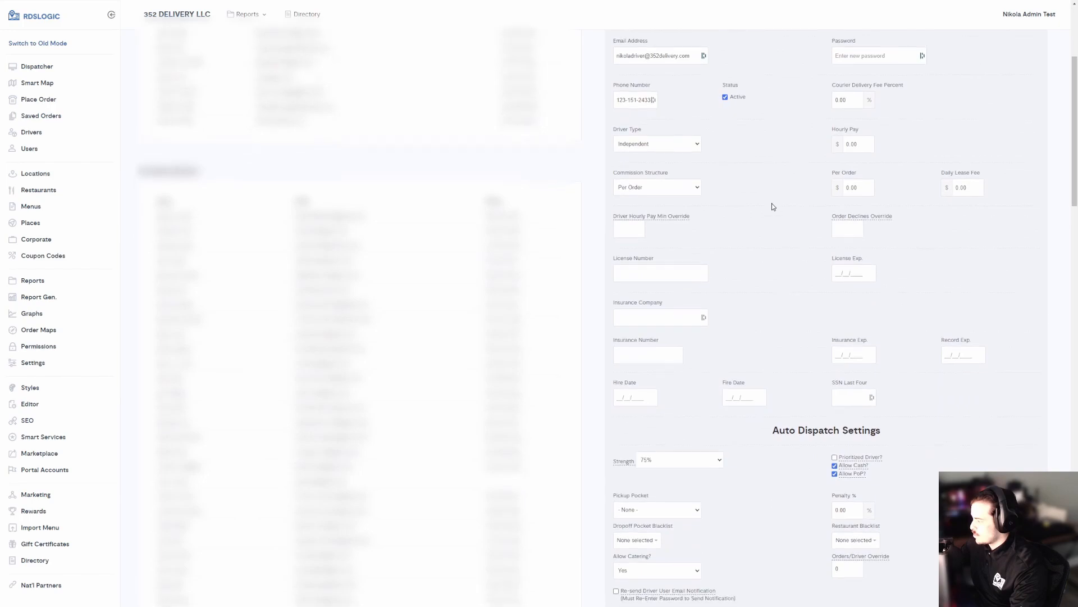
scroll(771, 204, up, 4)
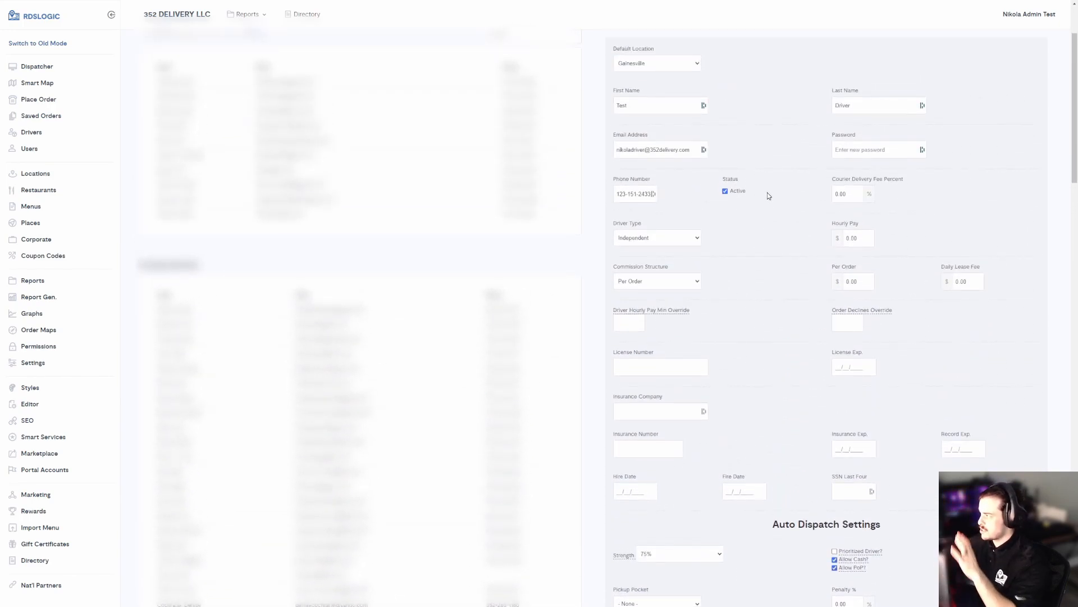
scroll(767, 194, down, 4)
drag(774, 301, 891, 301)
click(885, 301)
mouse_move(717, 484)
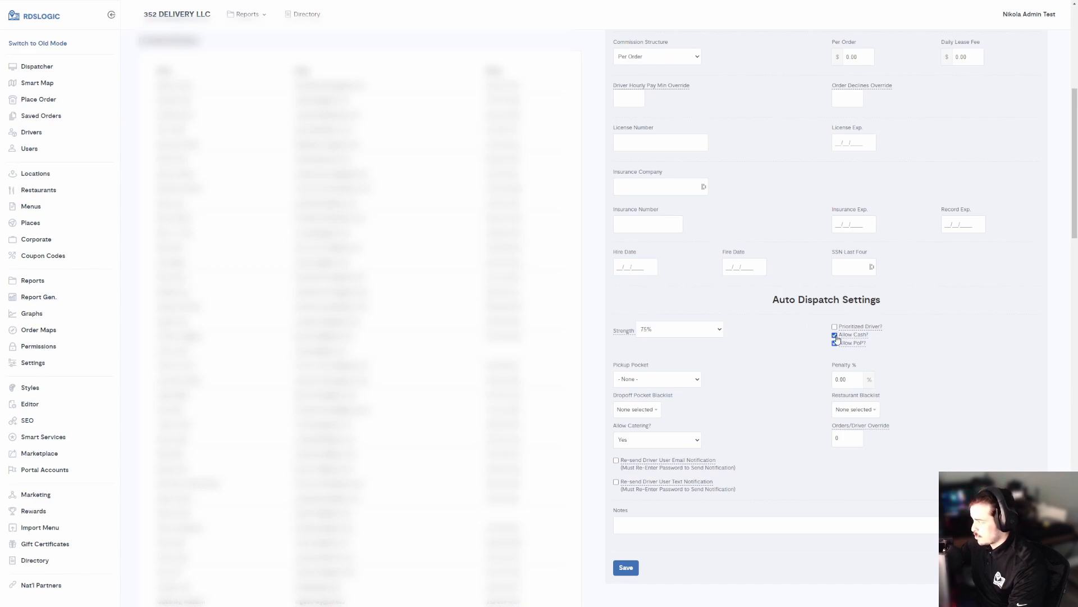
drag(874, 349, 827, 323)
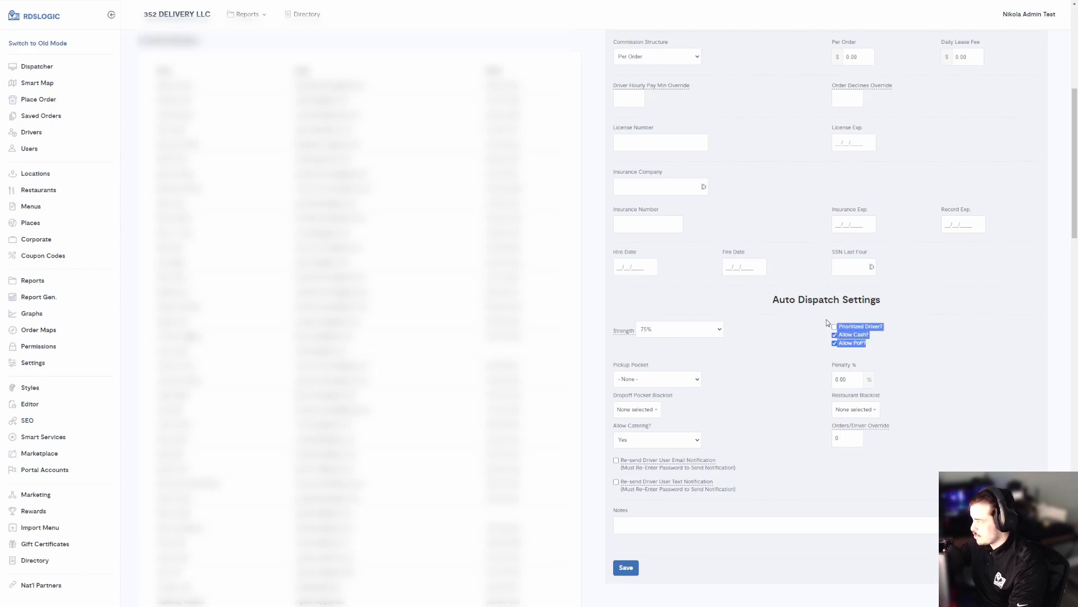
click(821, 322)
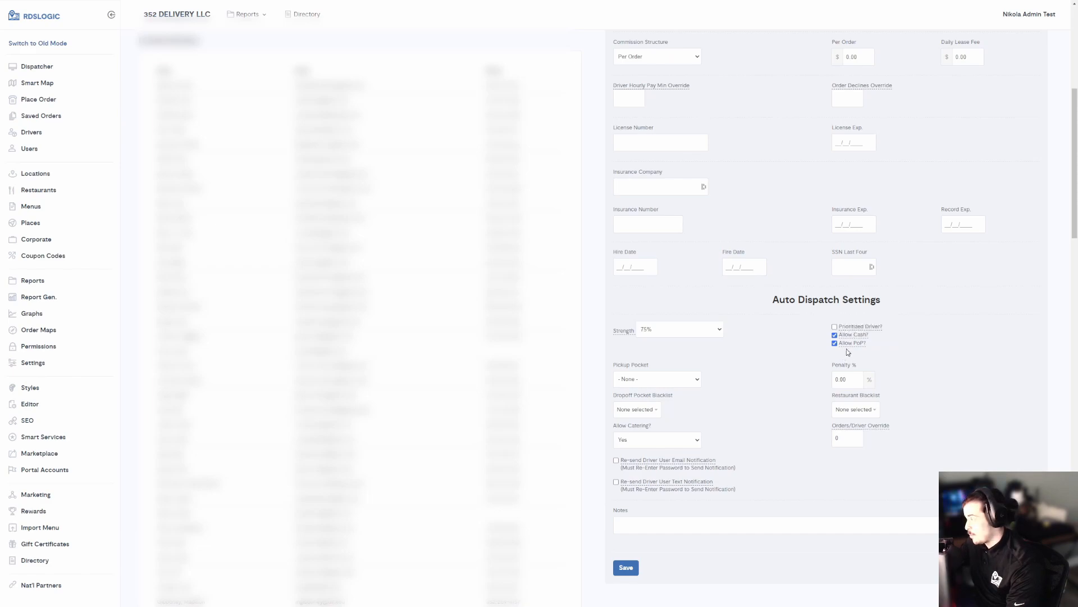
mouse_move(778, 305)
mouse_down()
mouse_move(884, 307)
mouse_move(774, 299)
mouse_up()
click(774, 299)
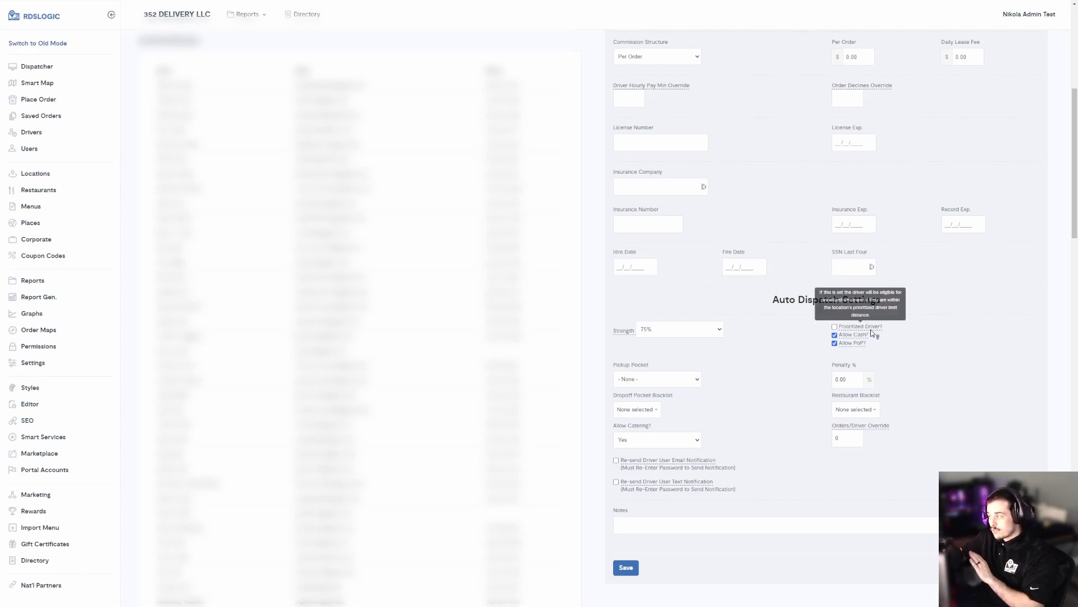
drag(869, 345, 837, 336)
click(775, 331)
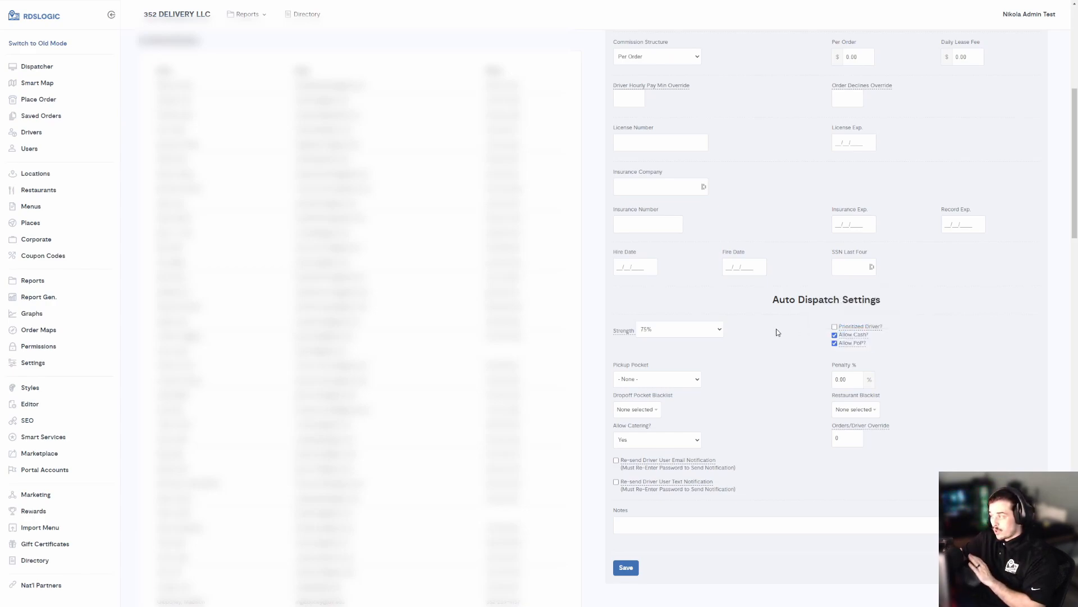